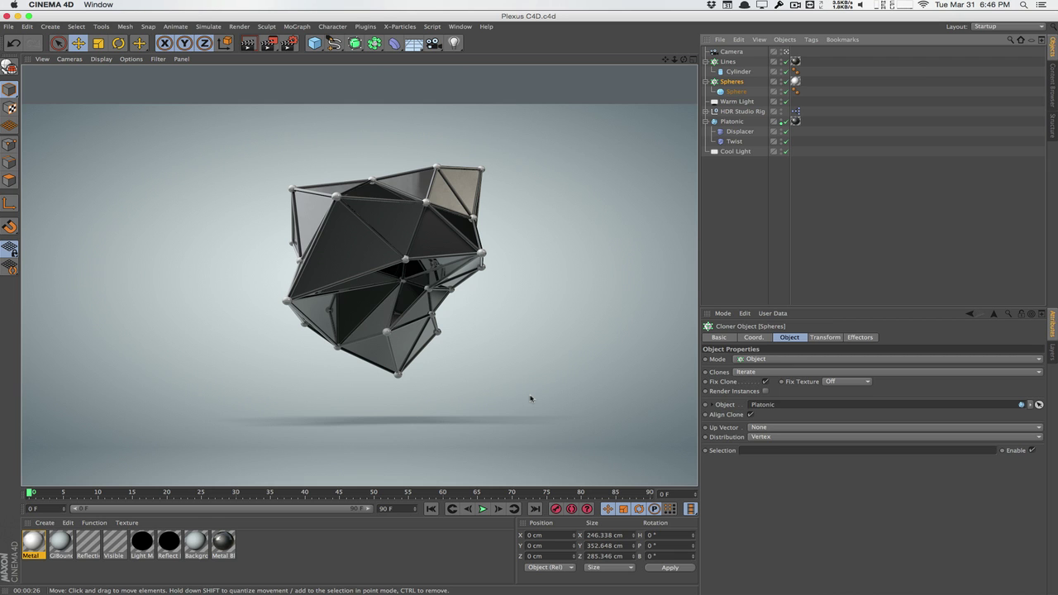
- Switch to Chrome, view the On Point print in the Days 301-365 gallery, then go back
key("super+Tab")
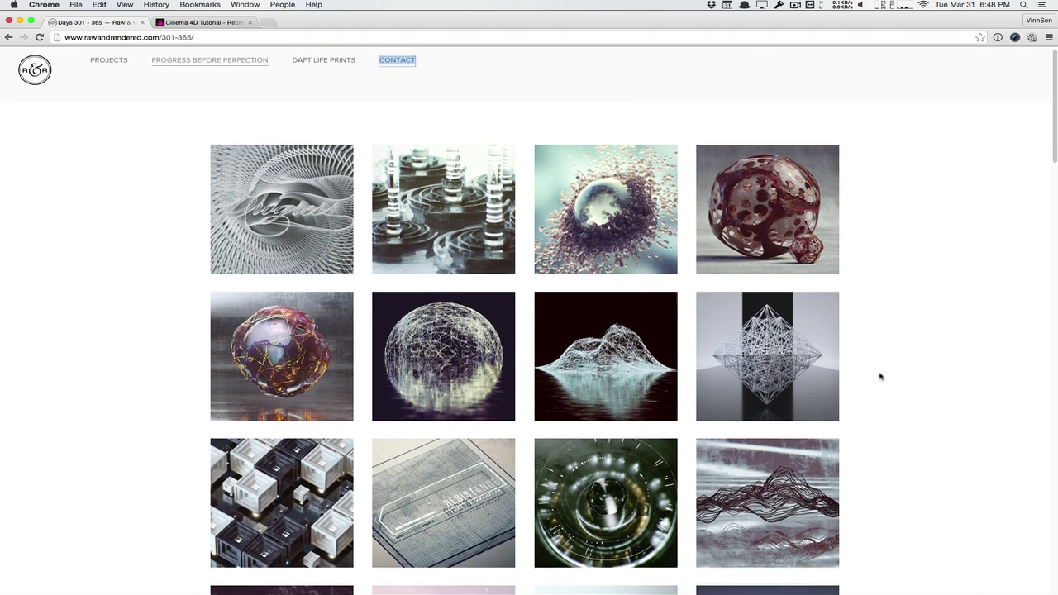
scroll(879, 376, "down", 4)
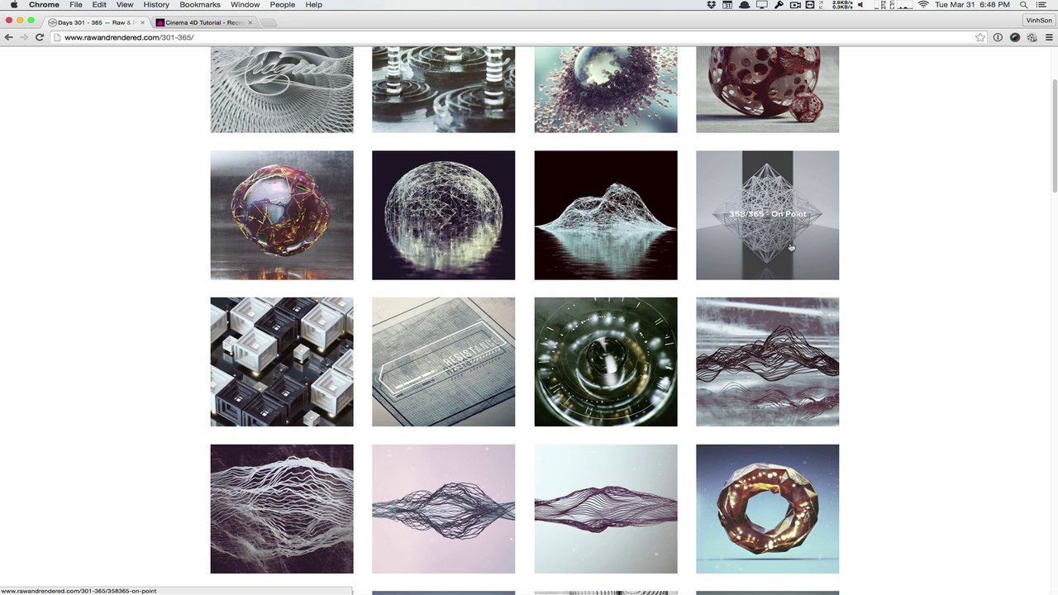
left_click(817, 246)
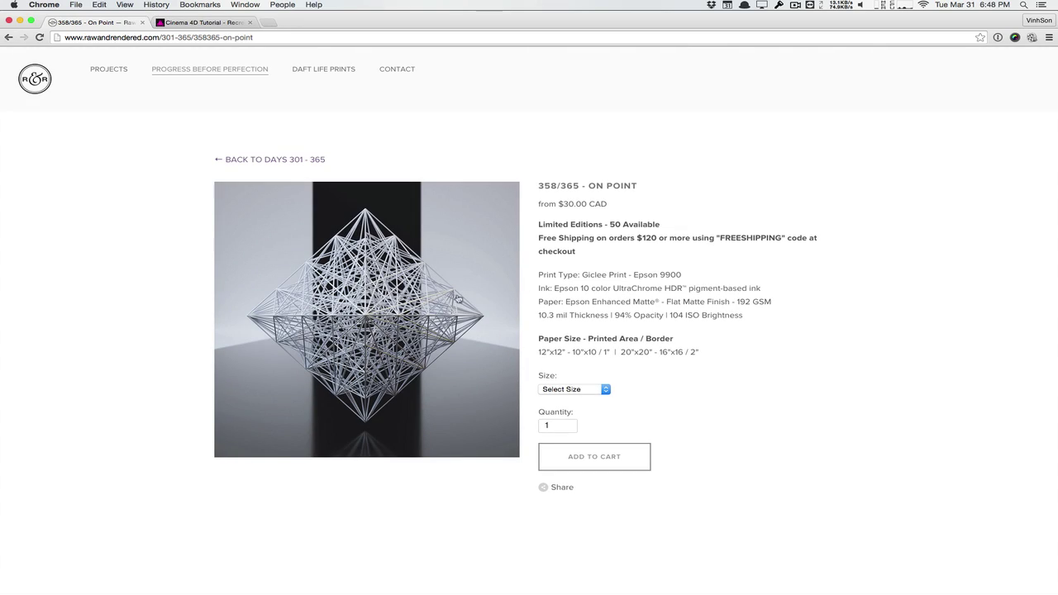
left_click(9, 37)
- Scroll the gallery and open the 311/365 Puncture Wounds print page
scroll(120, 261, "down", 7)
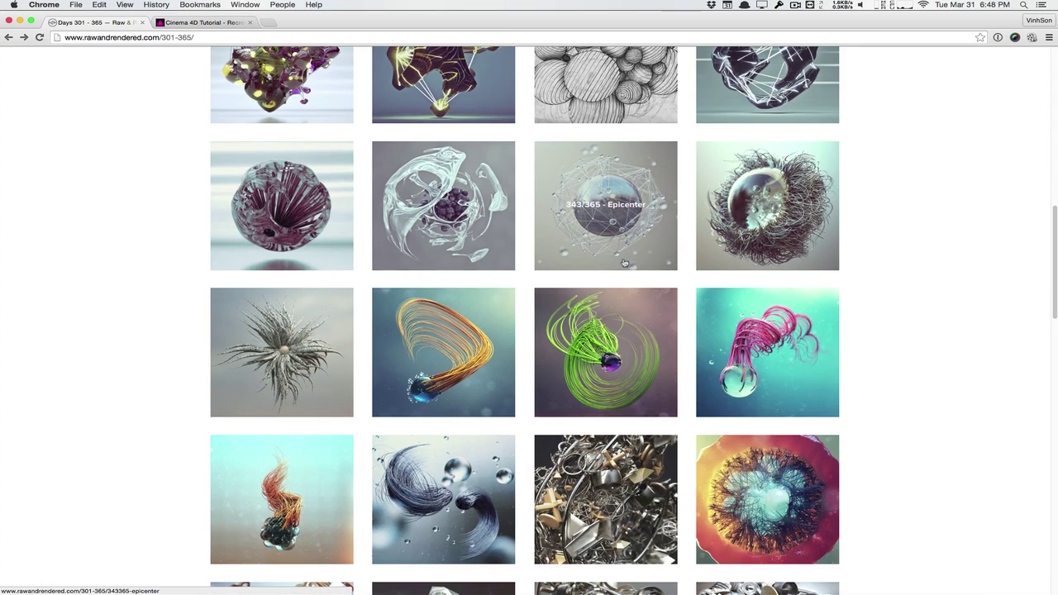
scroll(624, 263, "down", 20)
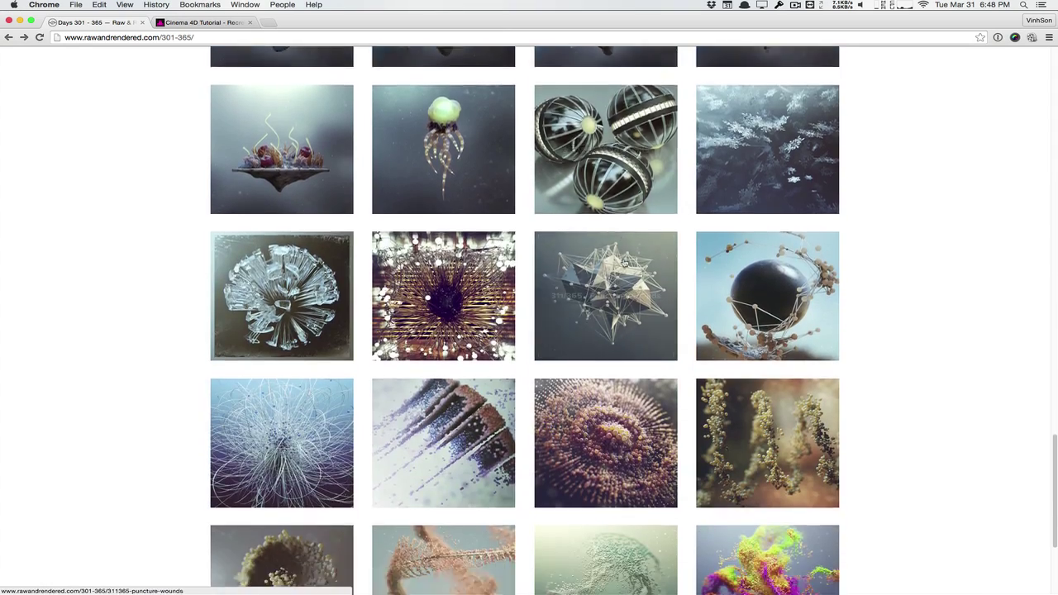
scroll(602, 250, "down", 3)
scroll(602, 251, "up", 4)
left_click(602, 251)
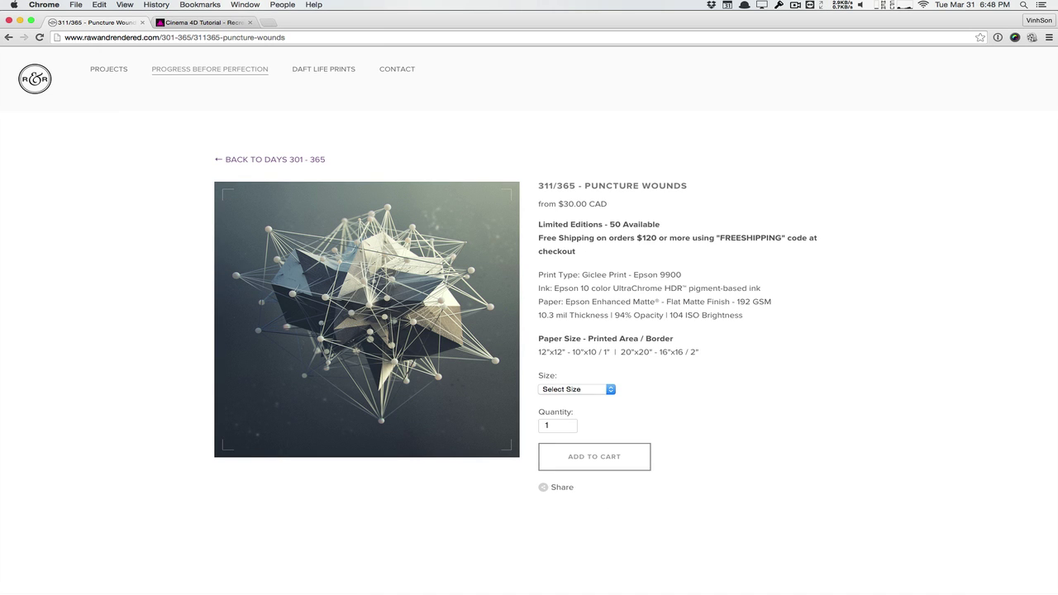
- Back in Cinema 4D, delete the old Platonic, Spheres cloner and Lines group
key("super+Tab")
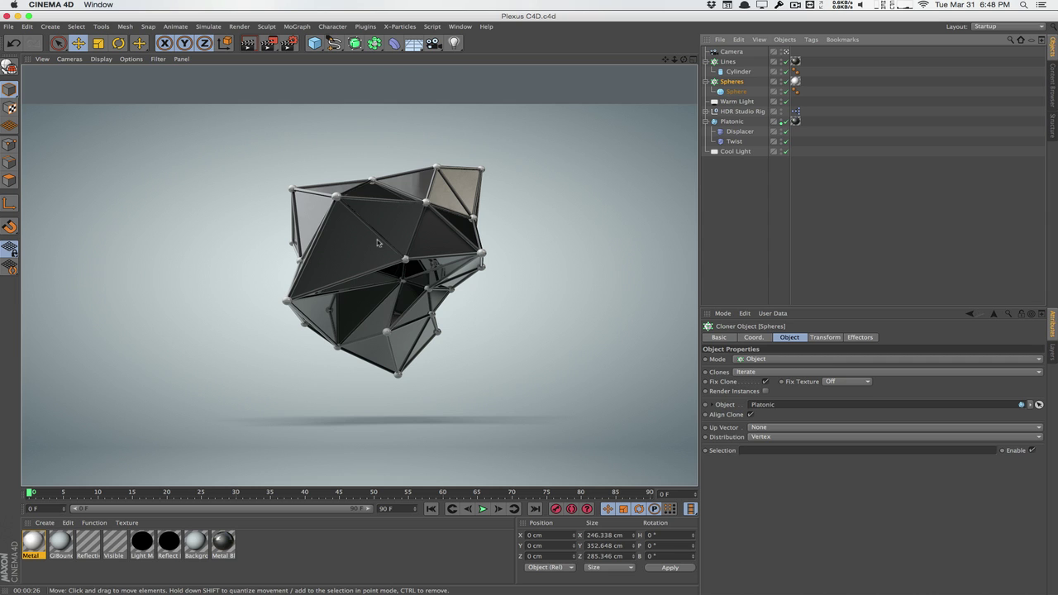
left_click(731, 121)
key("Delete")
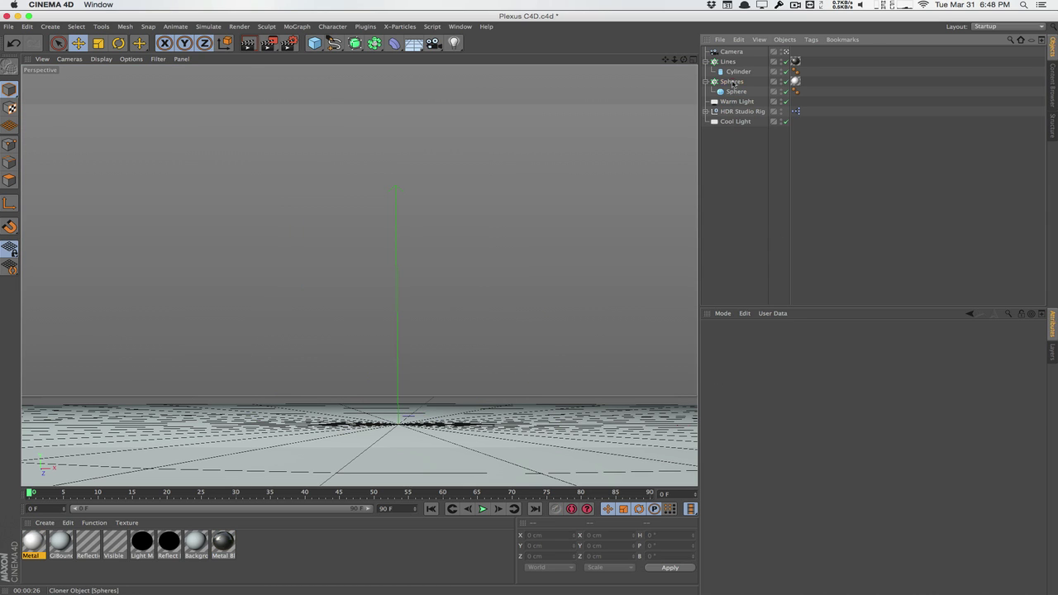
left_click(732, 81)
key("Delete")
left_click(727, 62)
key("Delete")
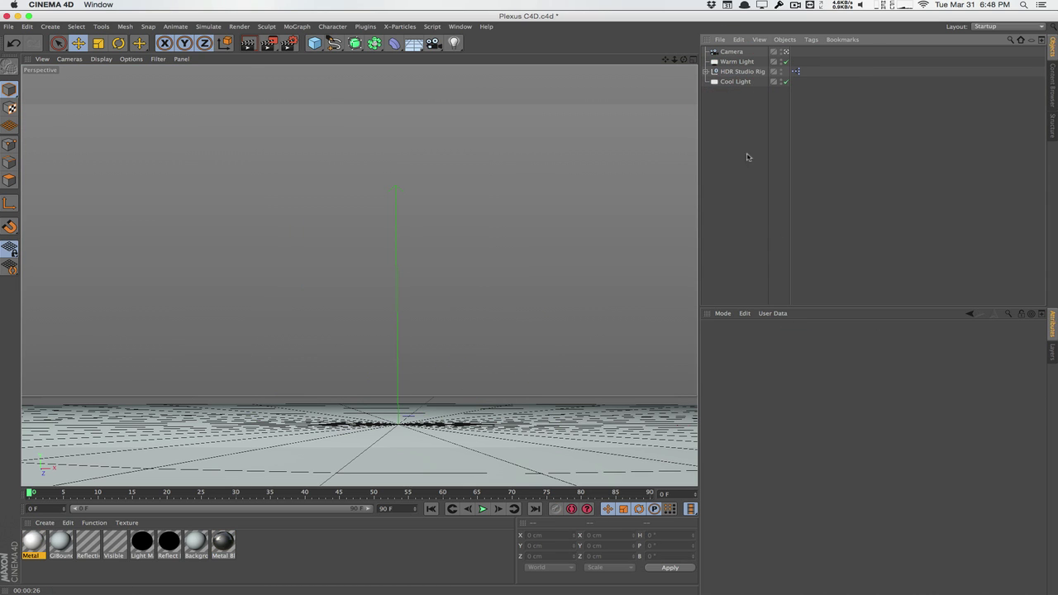
- Add a Platonic solid, raise it above the floor and set Segments to 2
left_click_drag(317, 36, 439, 104)
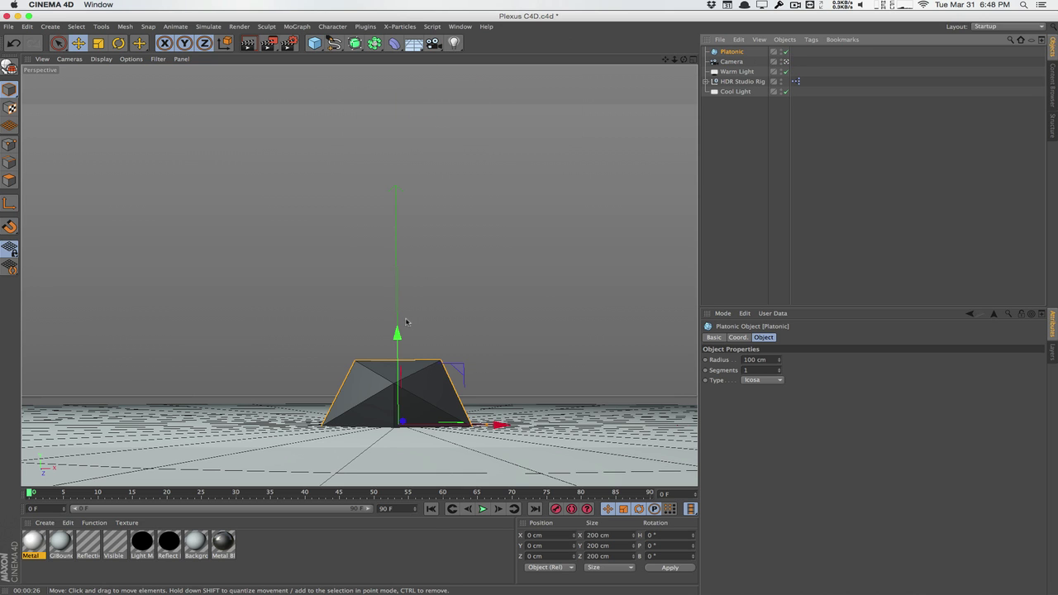
left_click_drag(397, 325, 405, 167)
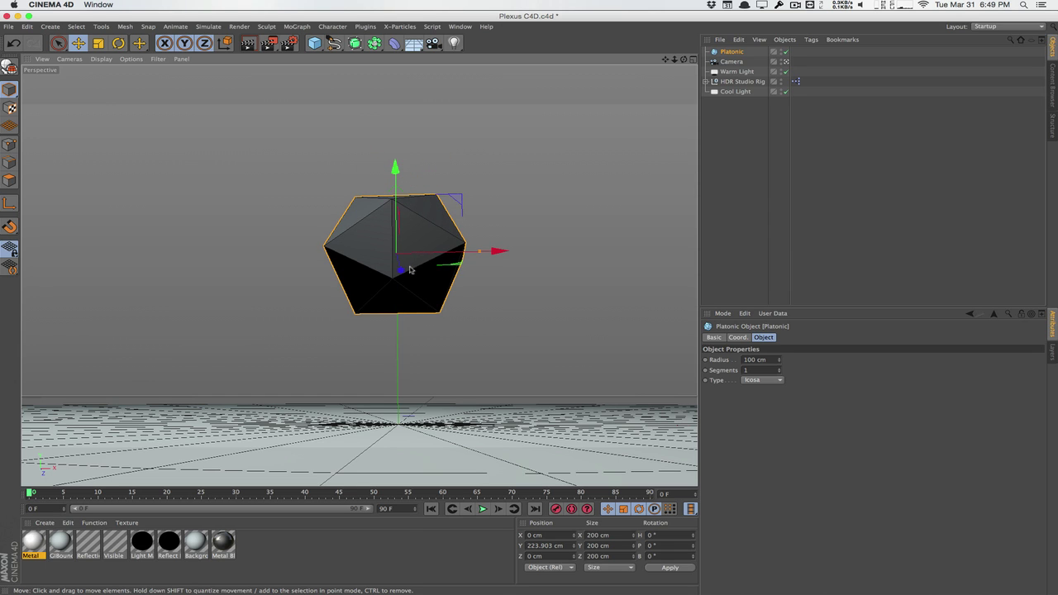
double_click(759, 369)
type("2")
left_click(412, 222)
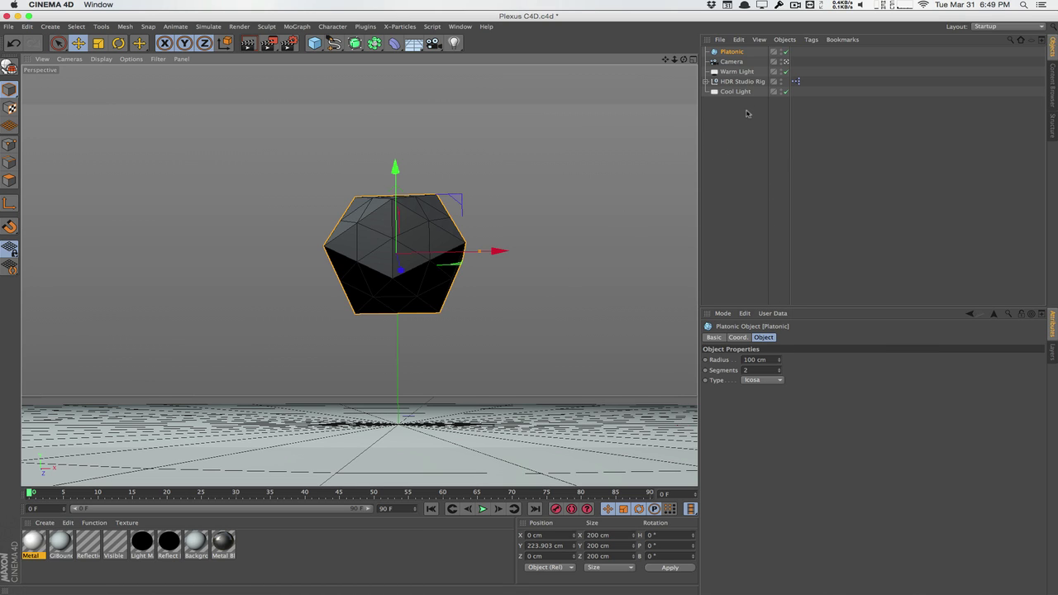
left_click(785, 62)
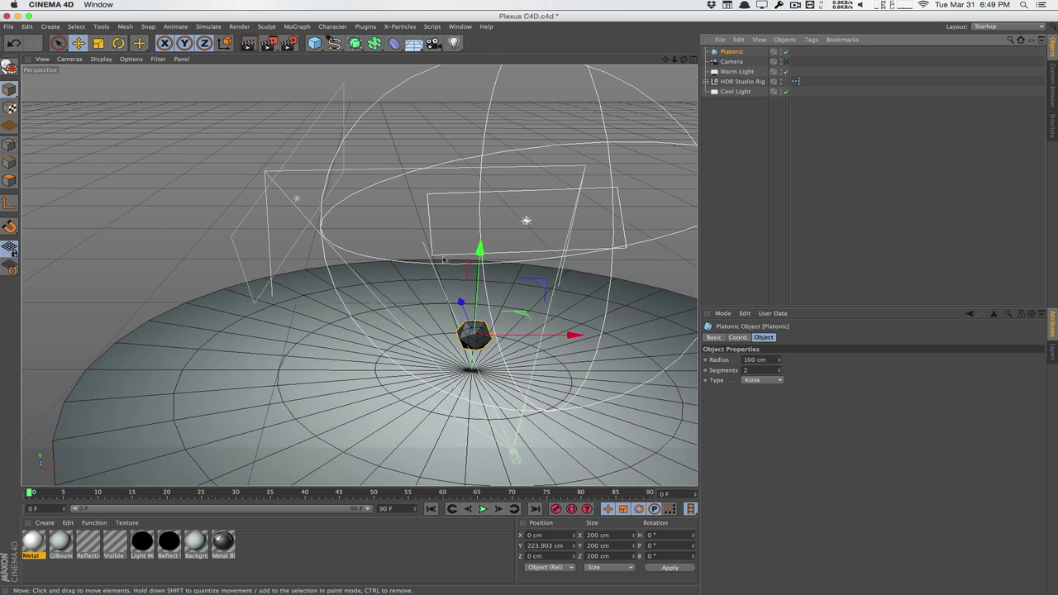
left_click(737, 72)
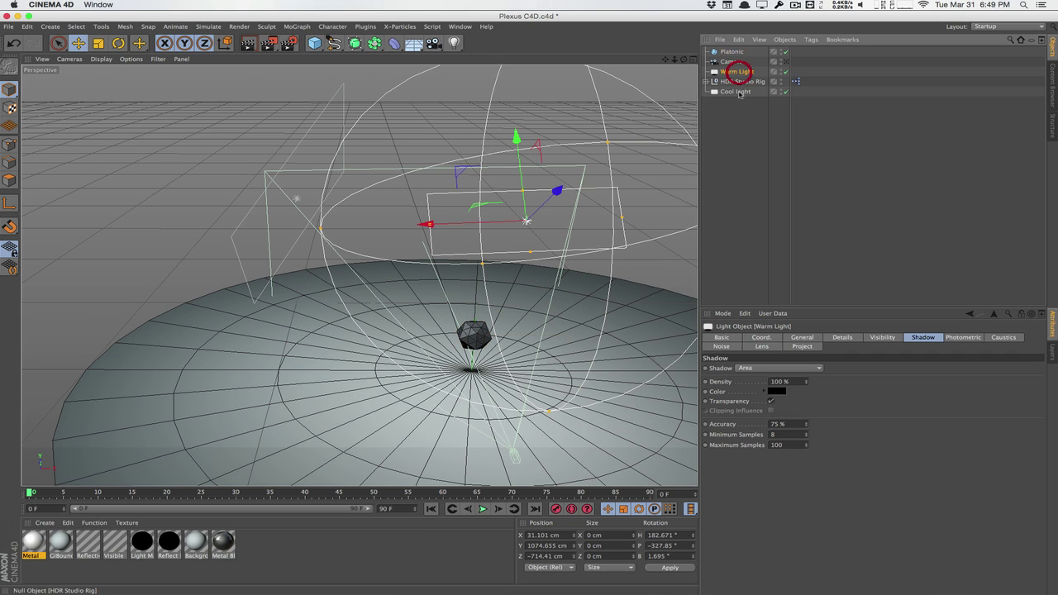
left_click(738, 92)
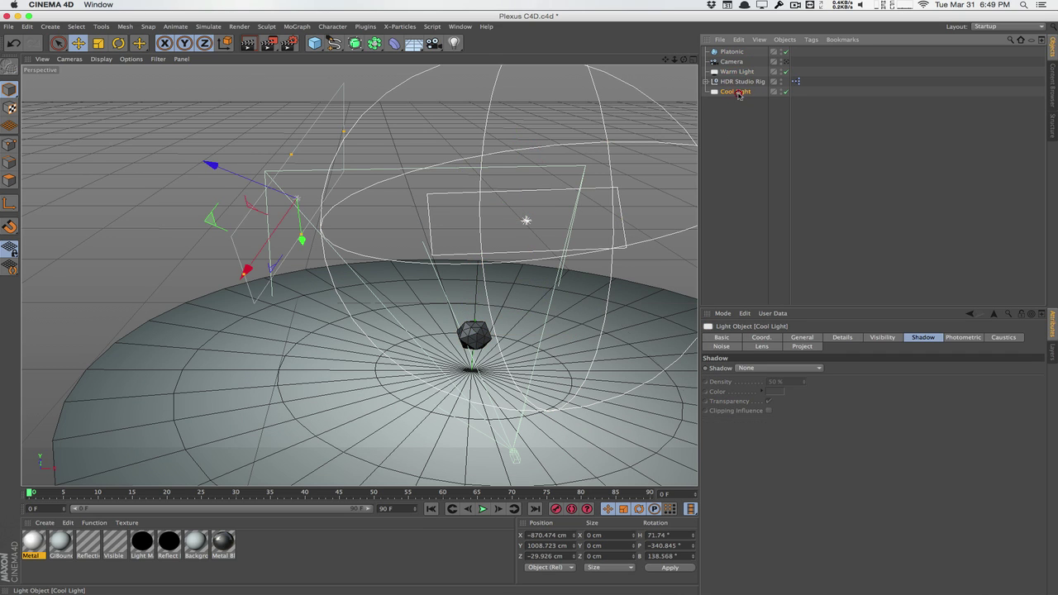
left_click(805, 338)
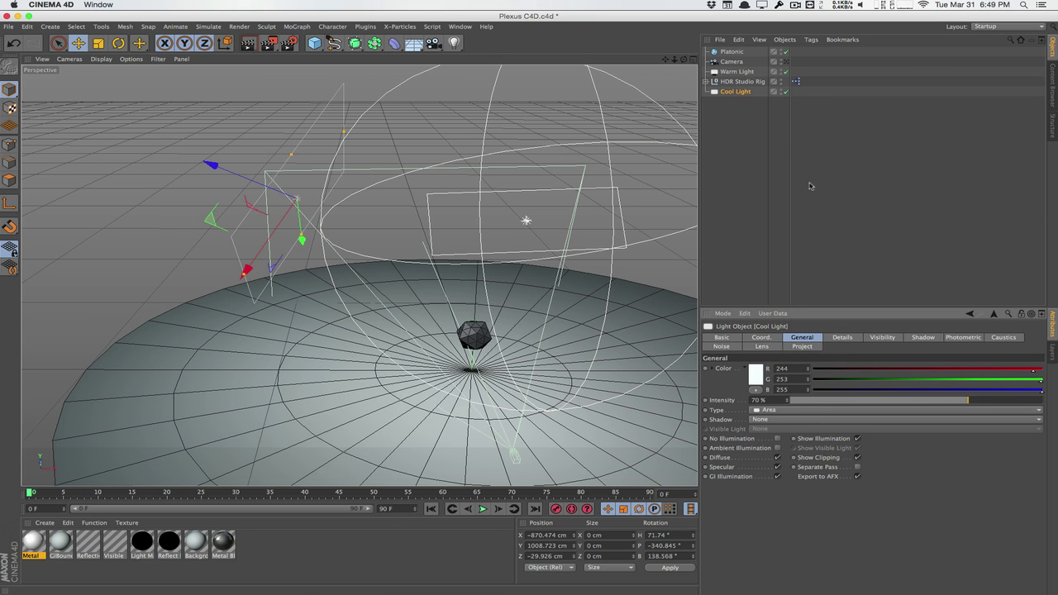
left_click(785, 62)
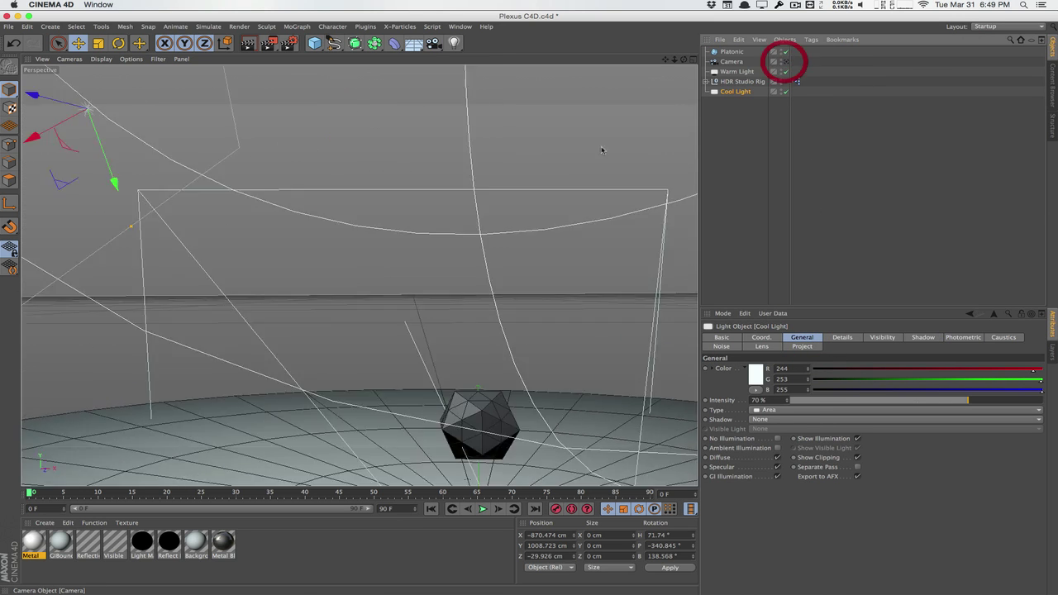
left_click(727, 52)
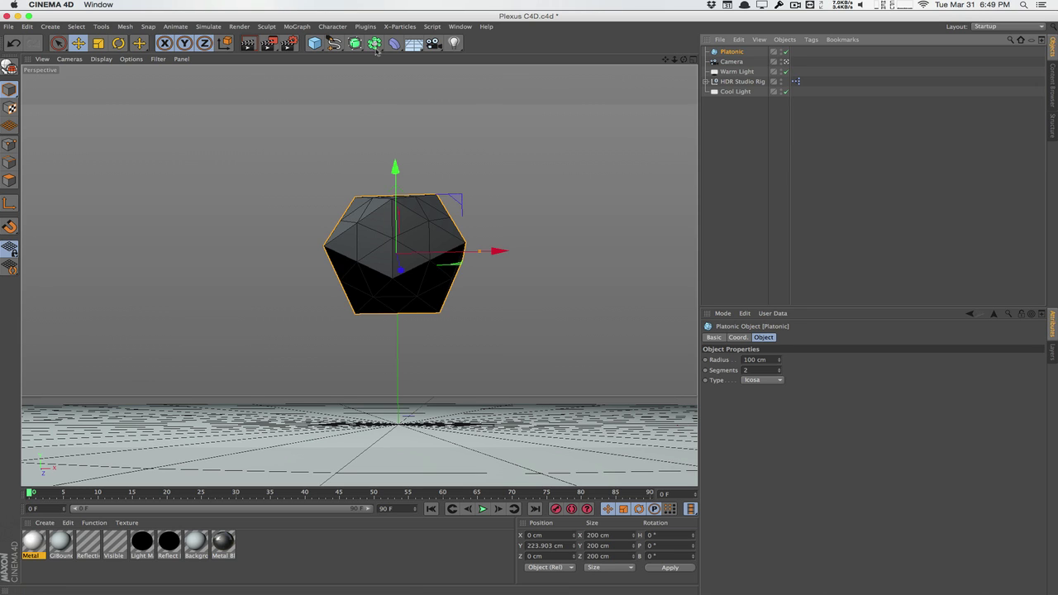
- Place the Platonic inside a new Atom Array and frame the lattice off the scene camera
left_click_drag(374, 44, 507, 58)
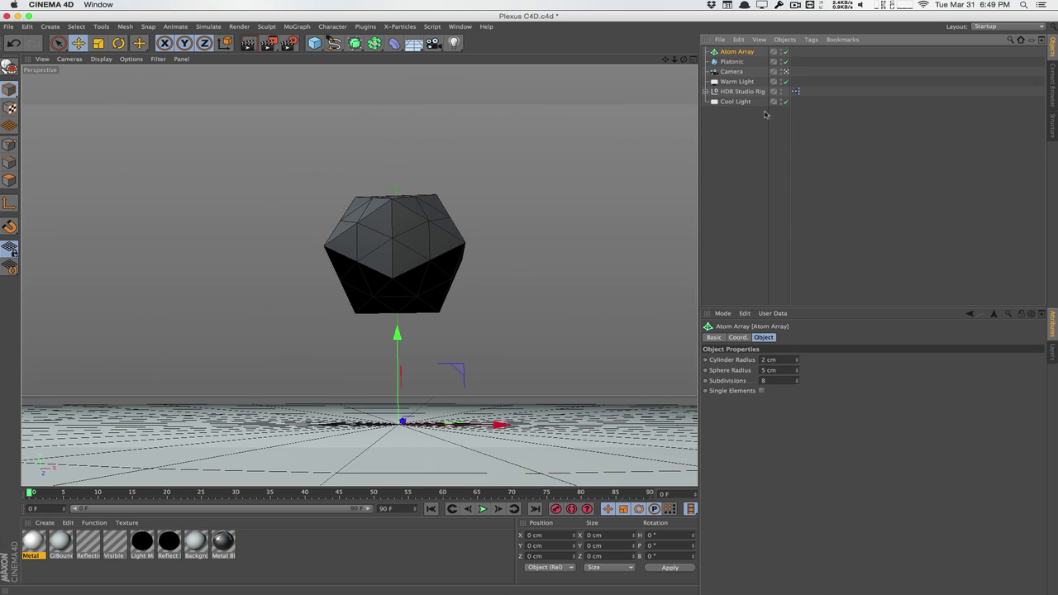
left_click_drag(734, 63, 735, 51)
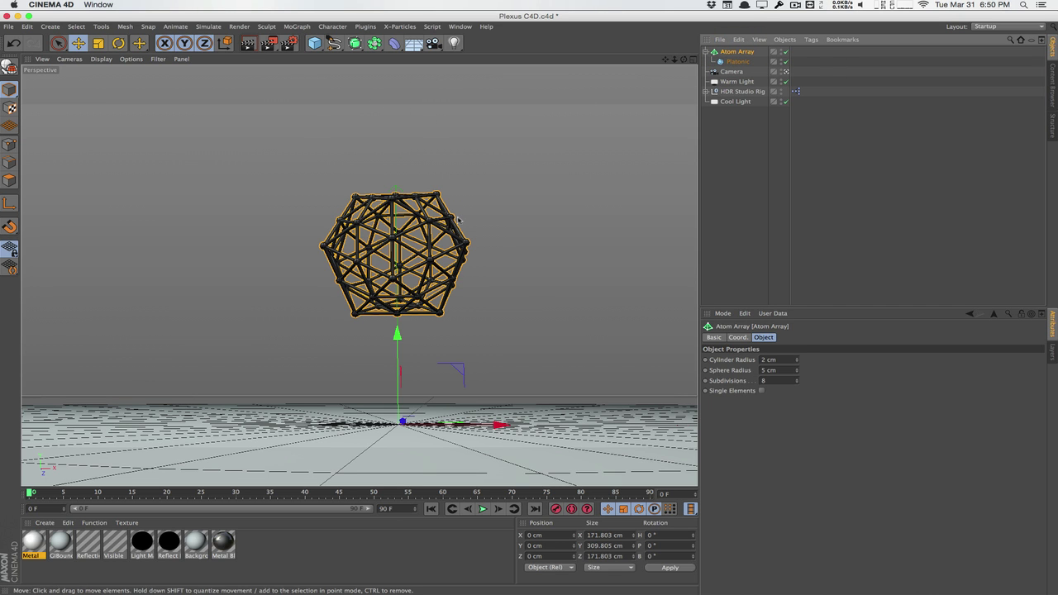
left_click(786, 72)
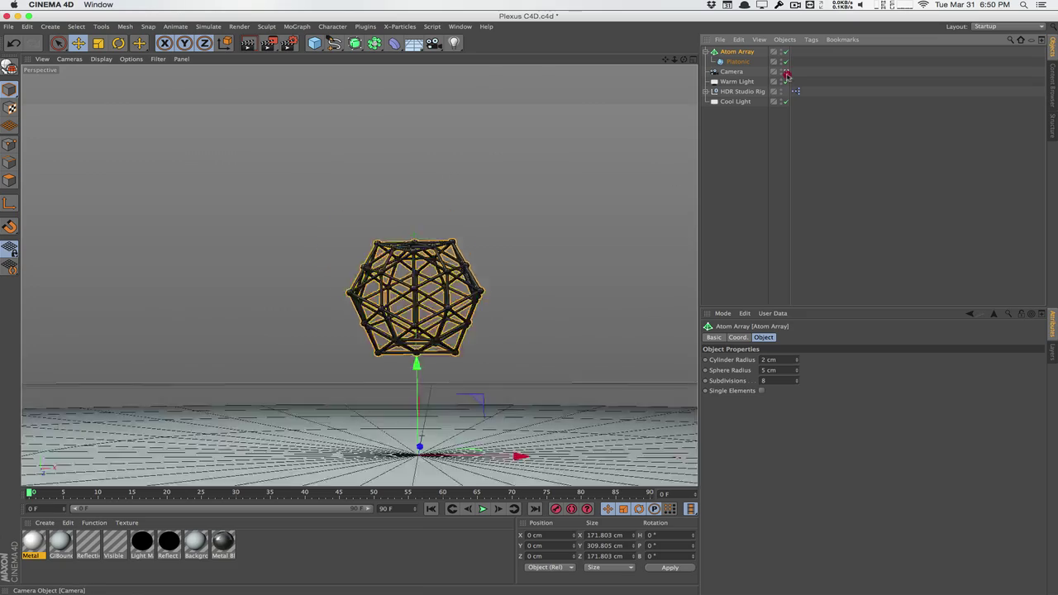
key("o")
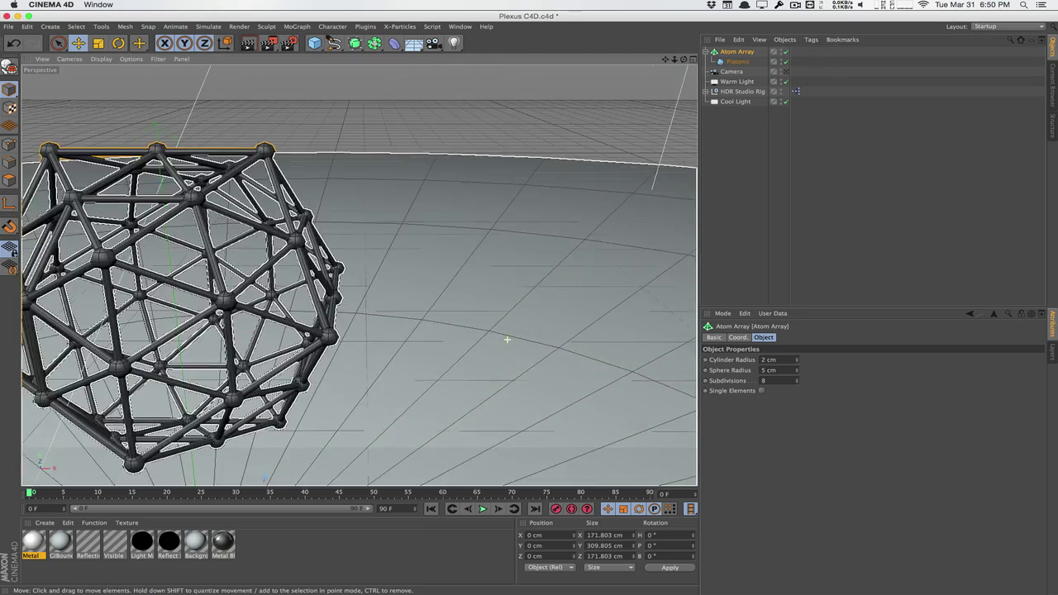
mouse_move(402, 351)
left_mouse_down("alt")
mouse_move(395, 357)
mouse_move(417, 339)
left_mouse_up("alt")
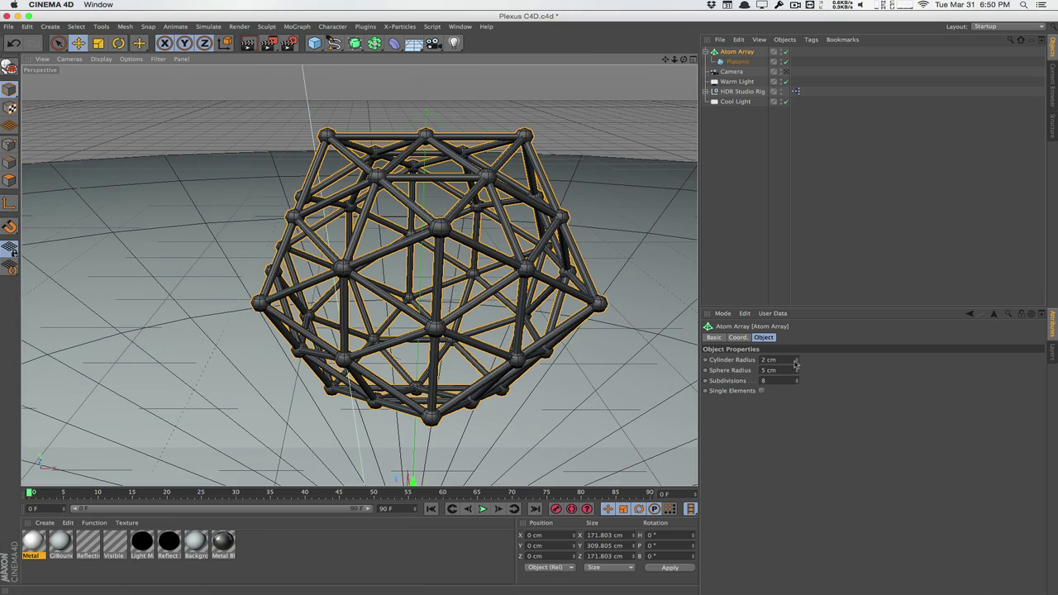
- Thin the Atom Array's cylinder bonds to 1.08 cm radius and orbit to inspect the lattice
mouse_move(795, 364)
left_mouse_down()
mouse_move(777, 379)
mouse_move(798, 375)
left_mouse_up()
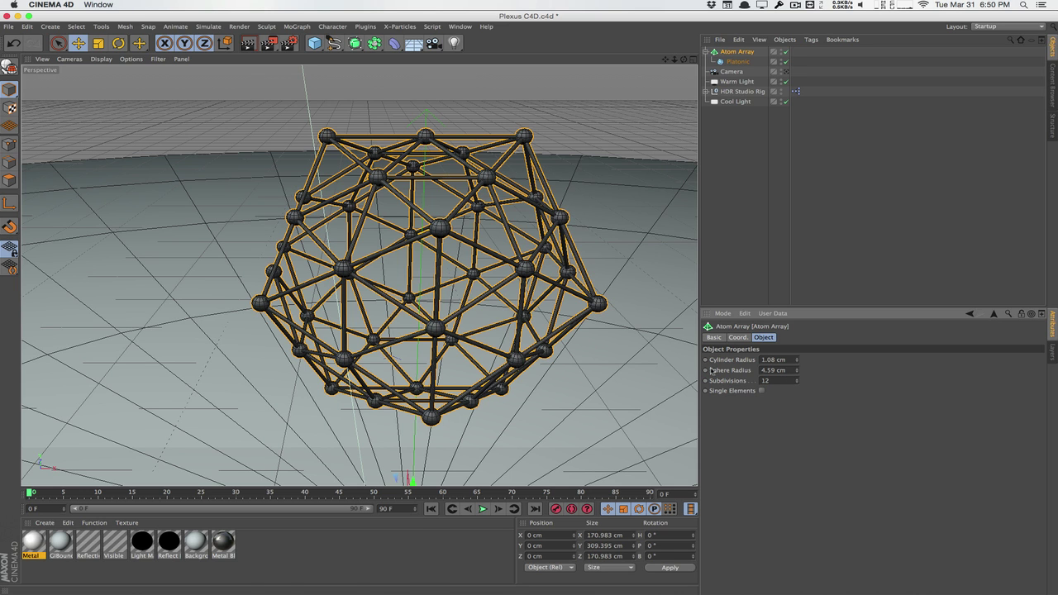
left_click_drag(529, 331, 481, 267, "alt")
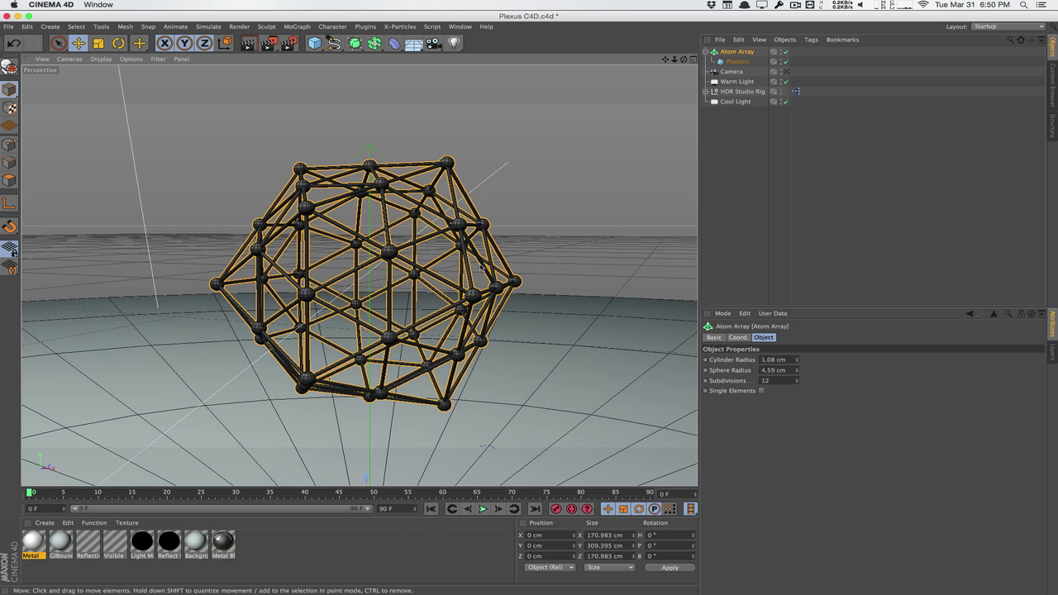
mouse_move(367, 264)
left_mouse_down("alt")
mouse_move(359, 275)
mouse_move(377, 242)
left_mouse_up("alt")
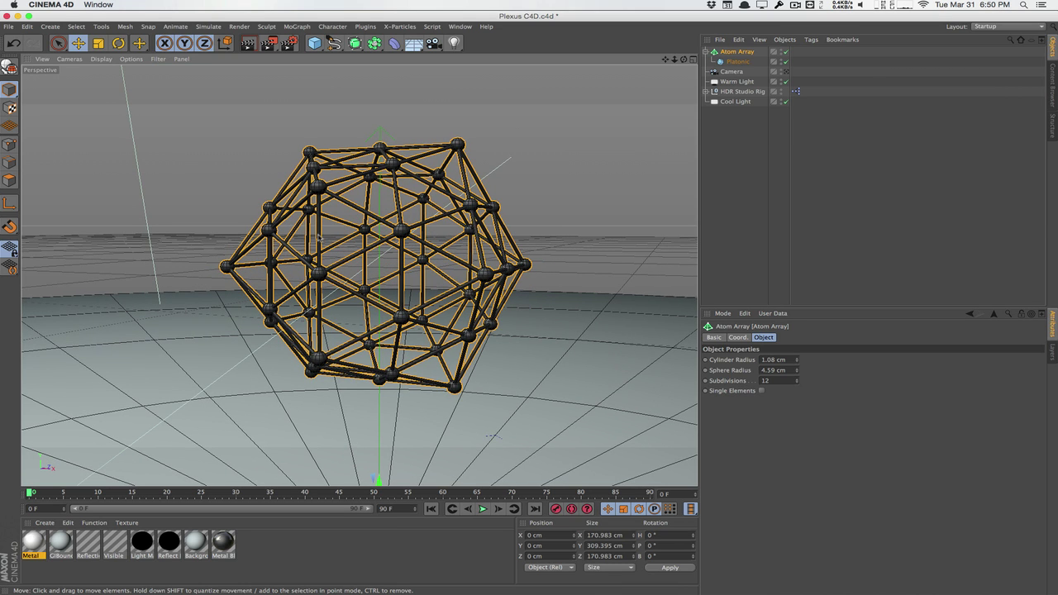
mouse_move(291, 230)
left_mouse_down("alt")
mouse_move(307, 222)
mouse_move(363, 292)
mouse_move(411, 288)
left_mouse_up("alt")
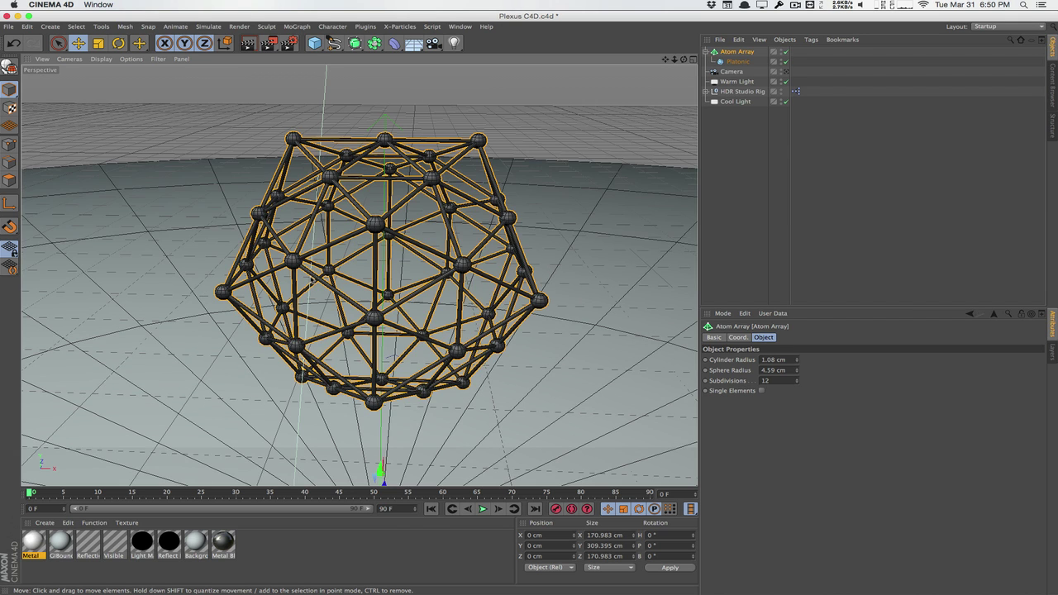
key("super+Tab")
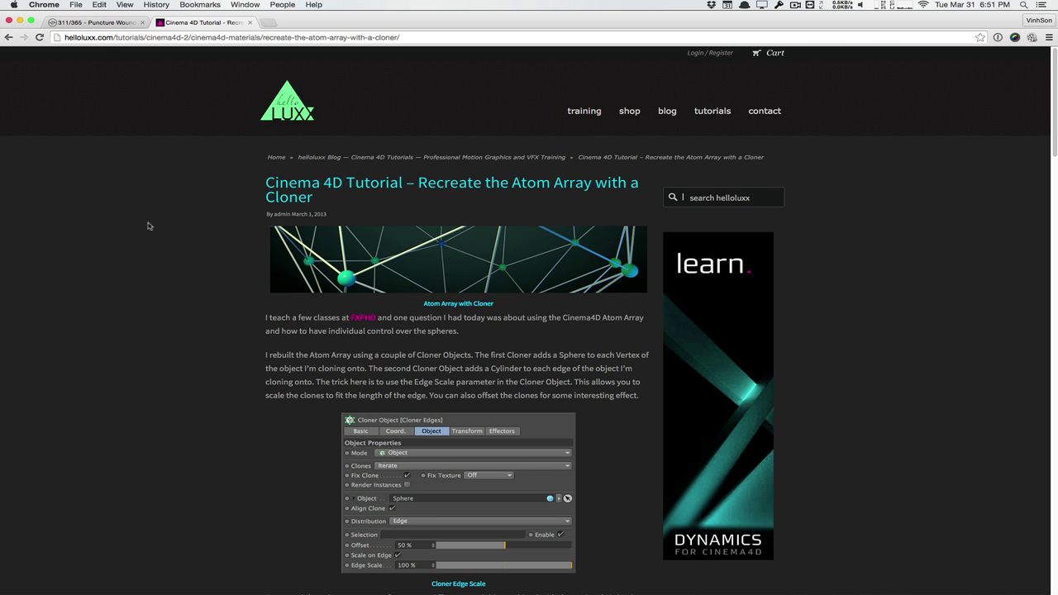
scroll(149, 225, "down", 10)
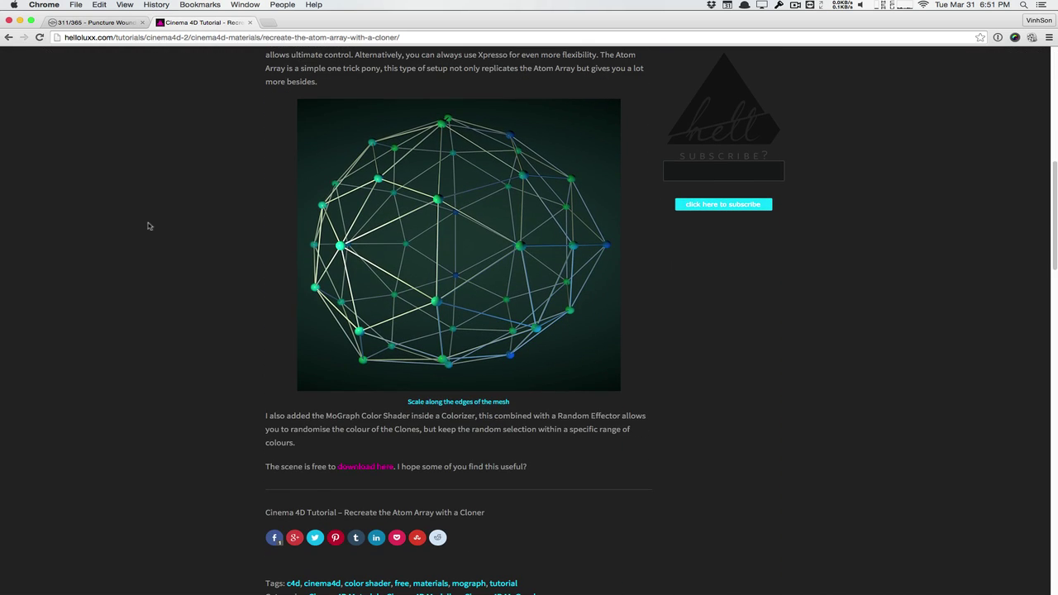
scroll(148, 226, "up", 10)
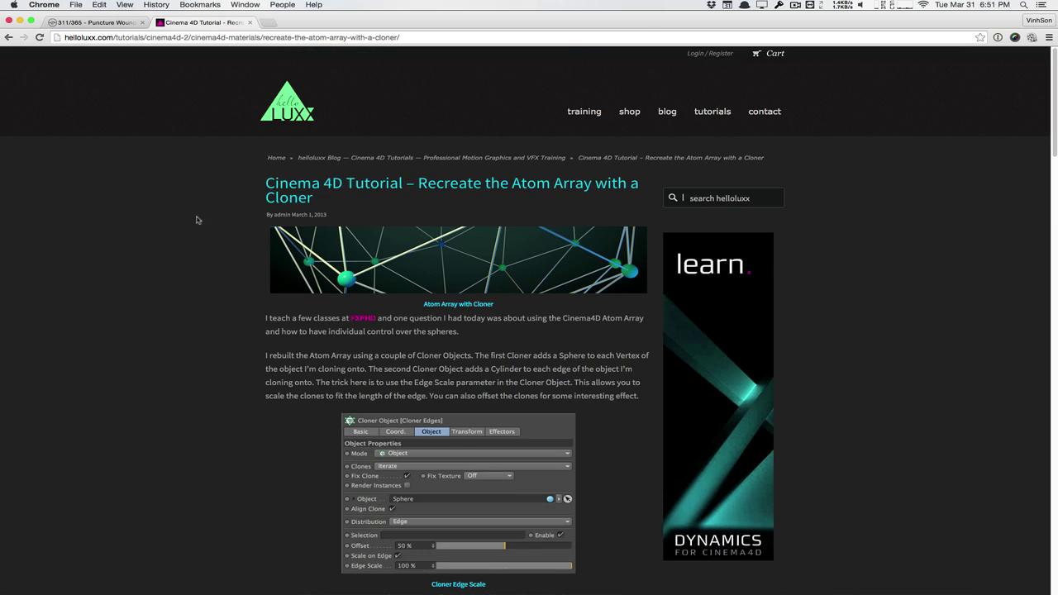
scroll(224, 300, "down", 3)
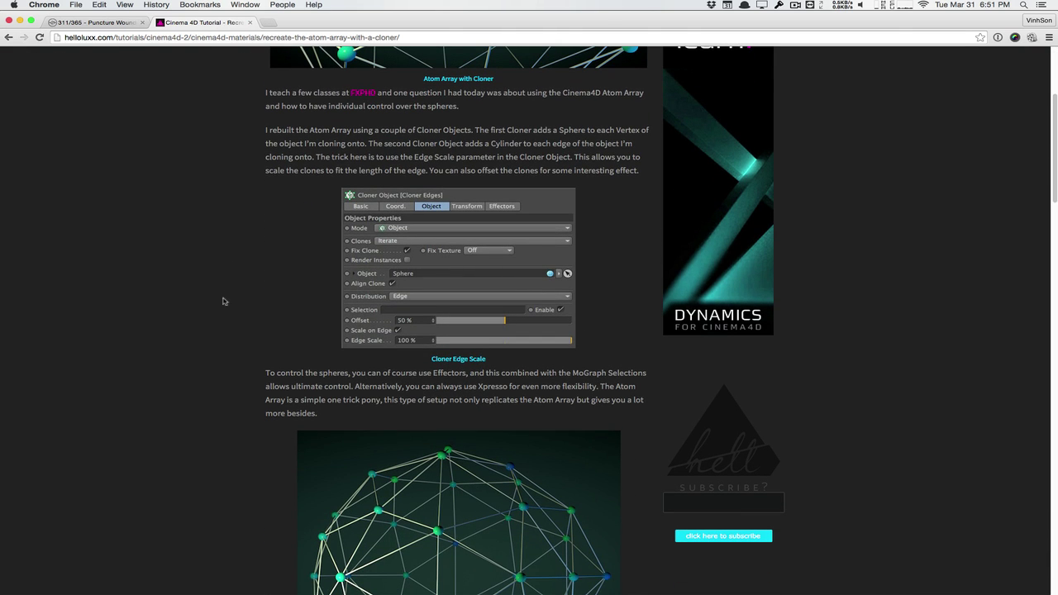
scroll(223, 300, "down", 5)
scroll(223, 299, "up", 5)
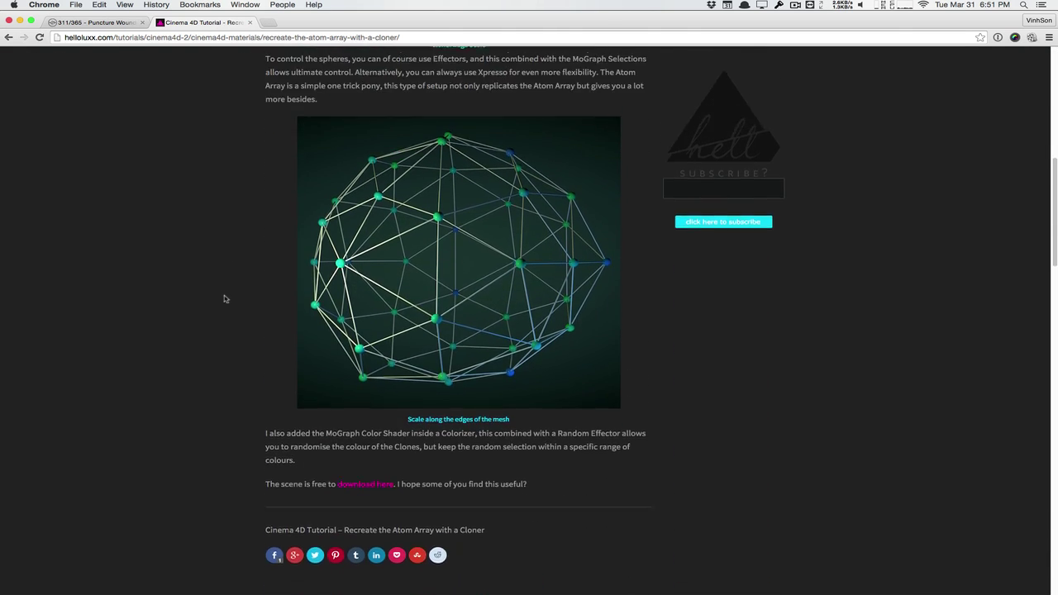
scroll(223, 298, "up", 3)
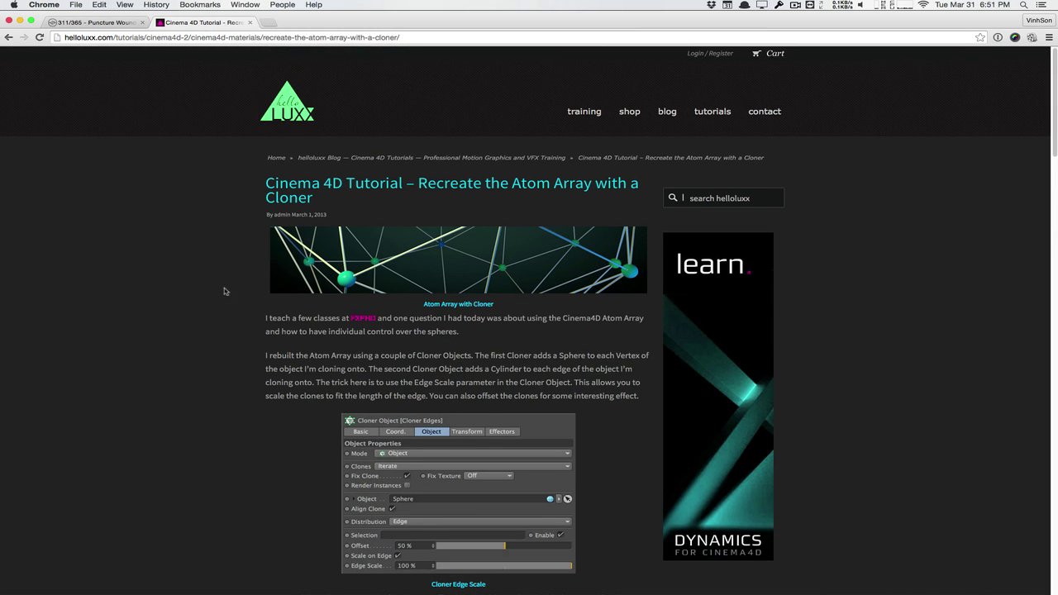
scroll(223, 299, "down", 8)
scroll(220, 313, "down", 3)
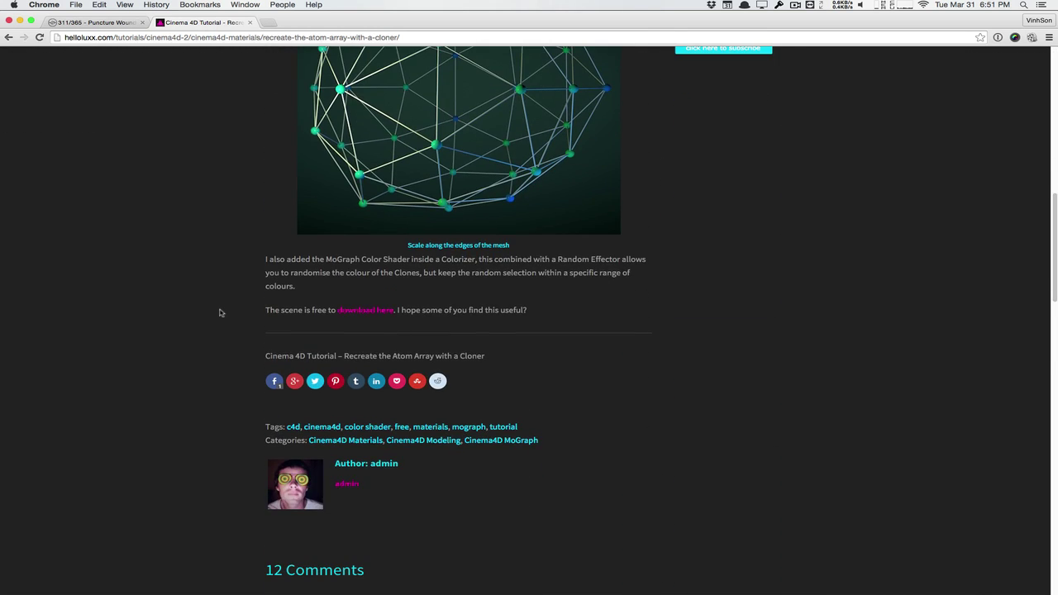
scroll(220, 312, "up", 7)
scroll(220, 313, "up", 3)
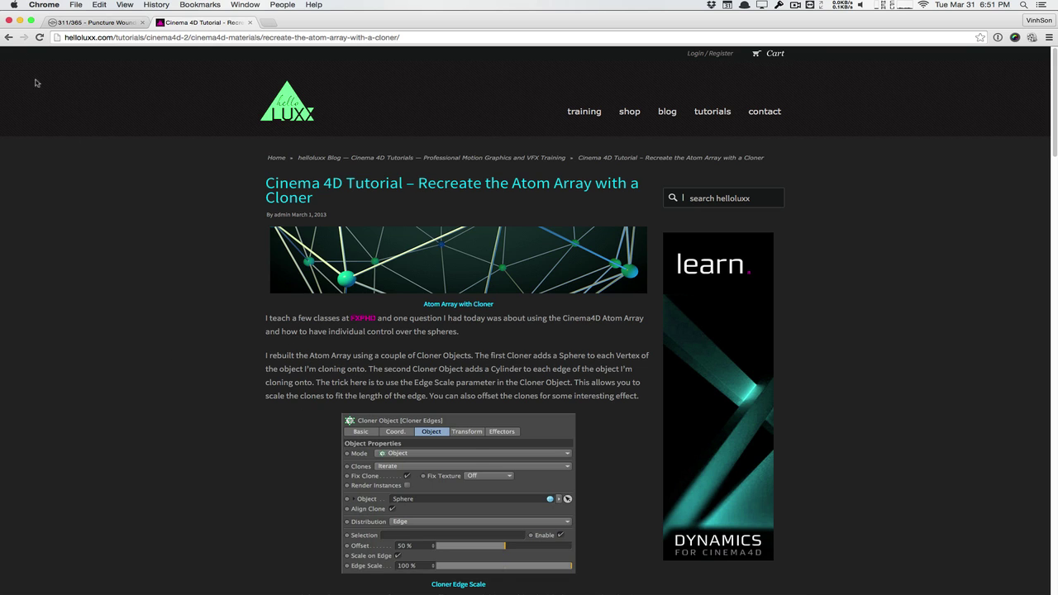
- Minimize Chrome and delete the Atom Array along with its Platonic
left_click(21, 23)
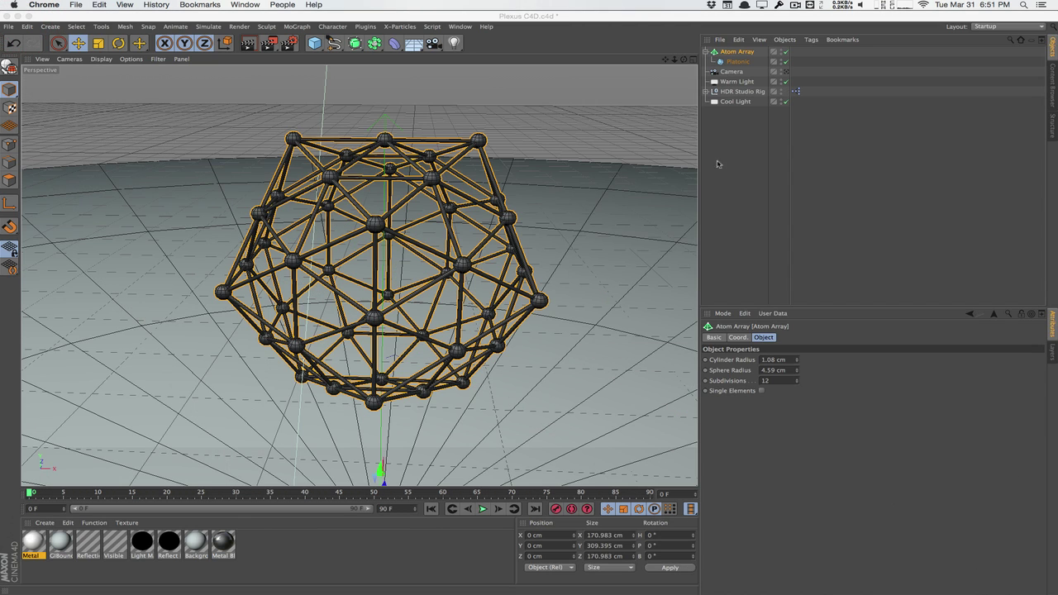
left_click(743, 156)
left_click(737, 51)
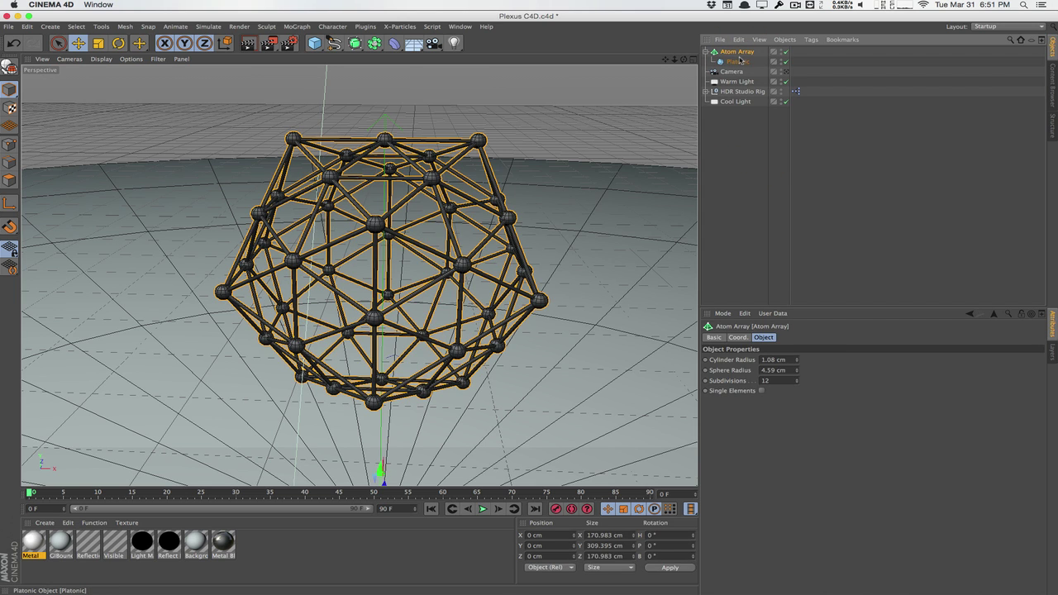
key("Delete")
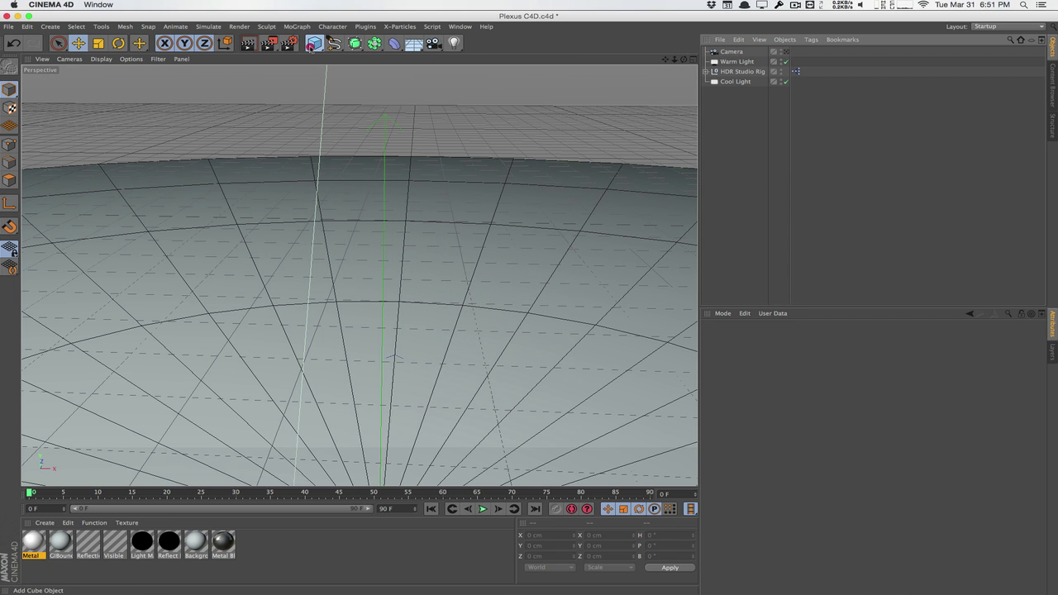
- Add a new Platonic icosahedron and raise it above the floor
left_click_drag(310, 45, 405, 110)
left_click_drag(461, 368, 444, 347, "alt")
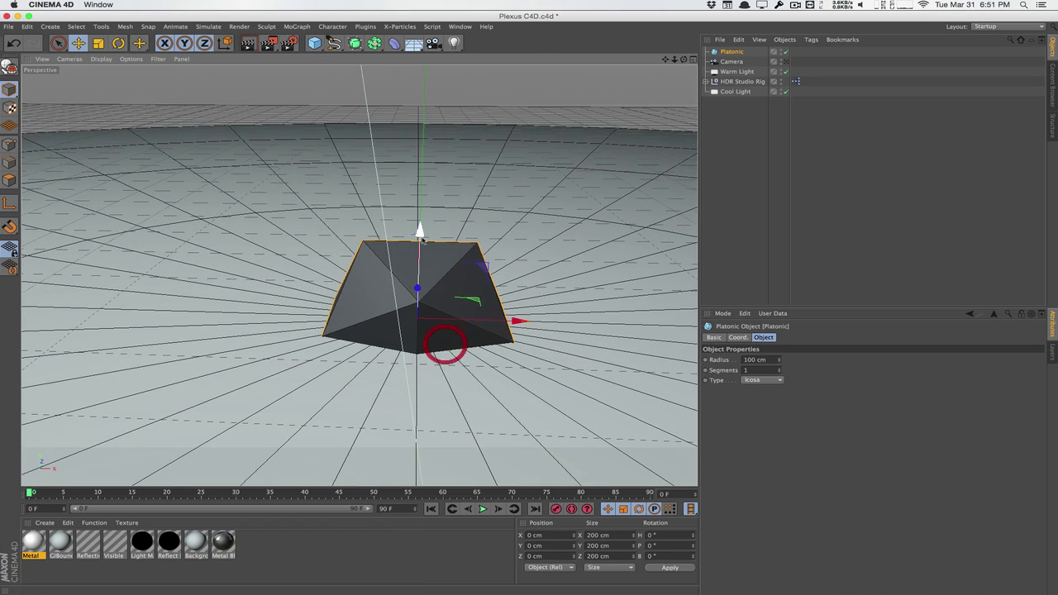
left_click_drag(420, 227, 426, 69)
left_click(650, 359)
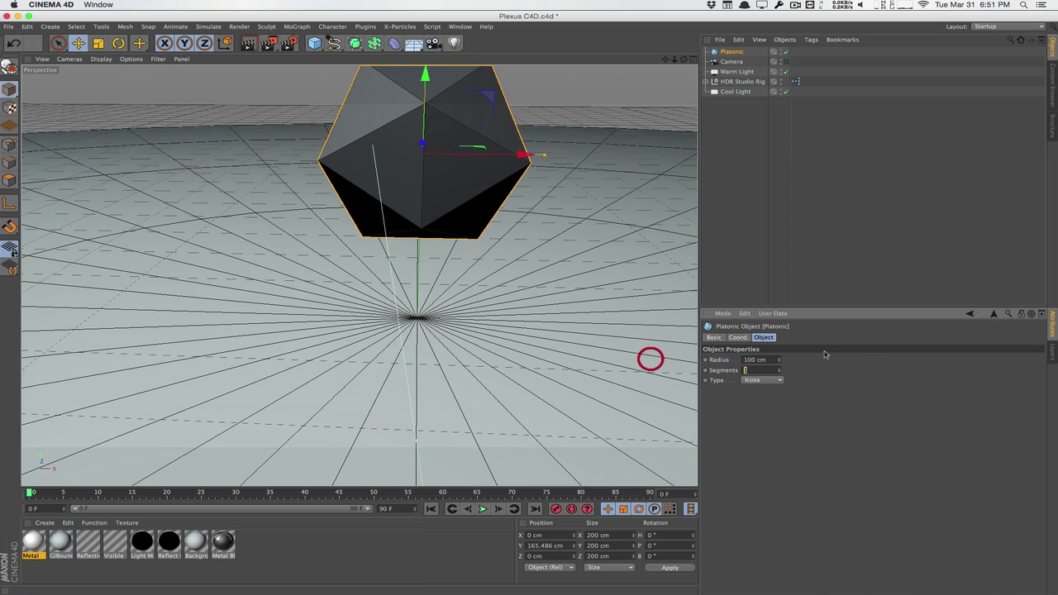
left_click(820, 229)
mouse_move(570, 259)
left_mouse_down("alt")
mouse_move(567, 220)
mouse_move(554, 427)
mouse_move(518, 373)
left_mouse_up("alt")
left_click(399, 214)
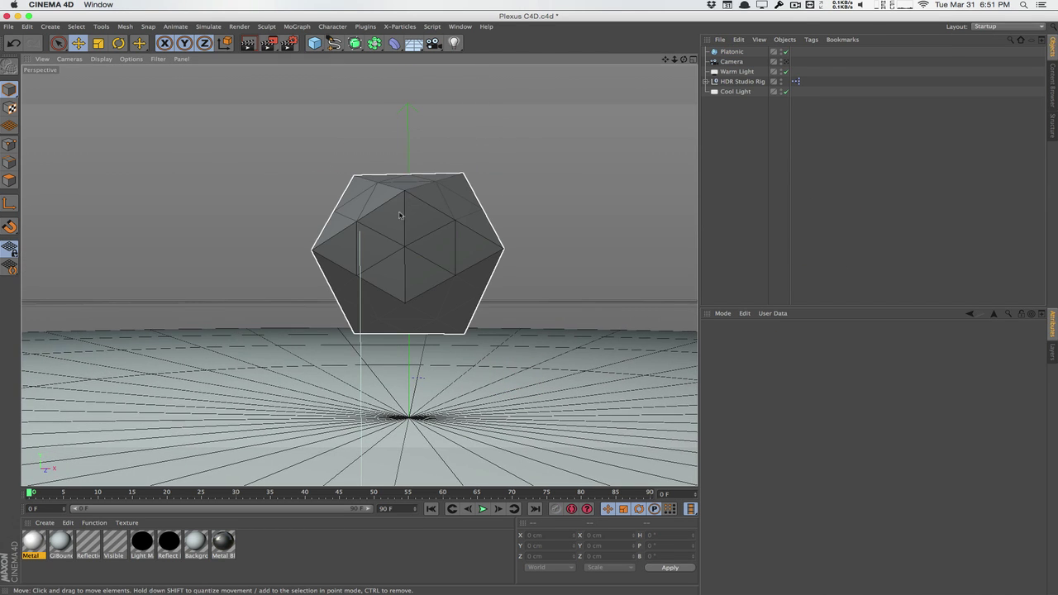
left_click(388, 112)
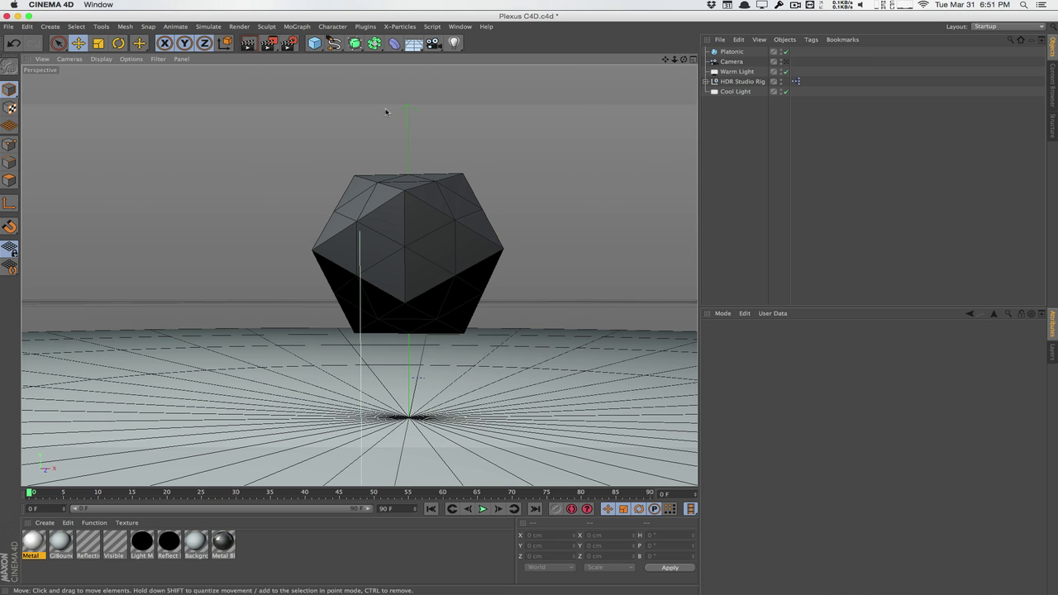
- Add a MoGraph Cloner and name it 'Sphere Cloner'
left_click(306, 27)
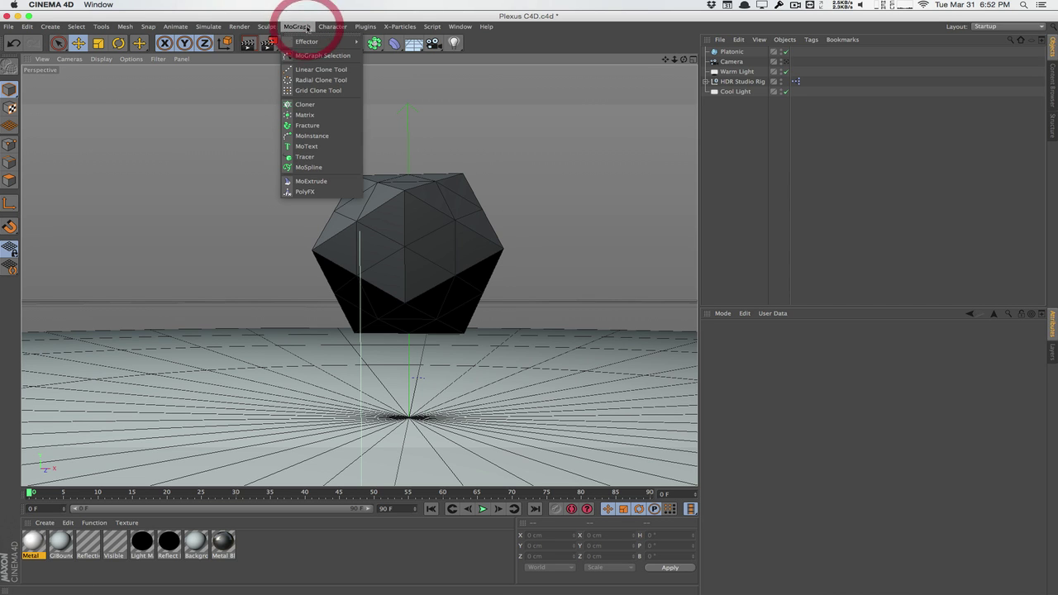
left_click(312, 105)
double_click(732, 52)
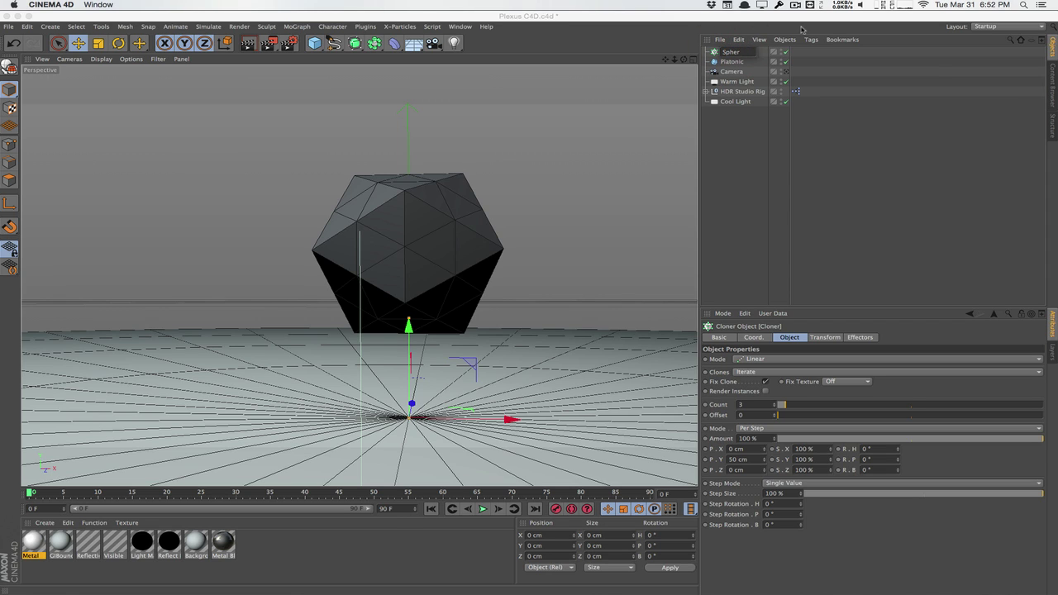
type("Sphere Cloner")
key("Return")
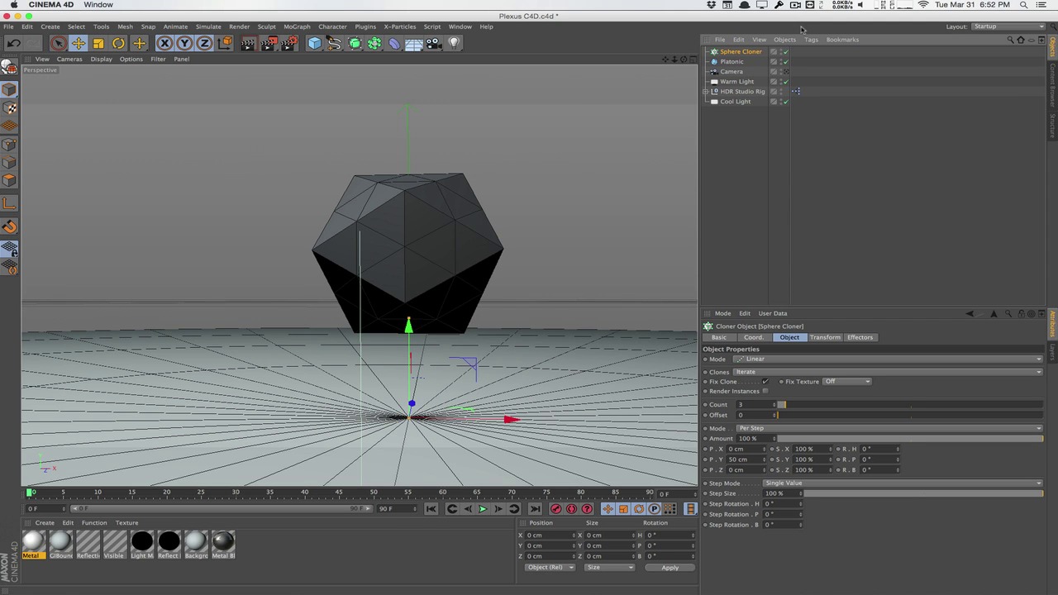
- Add a Sphere, raise it on Y, and set its radius to 5 cm
left_click_drag(314, 43, 516, 74)
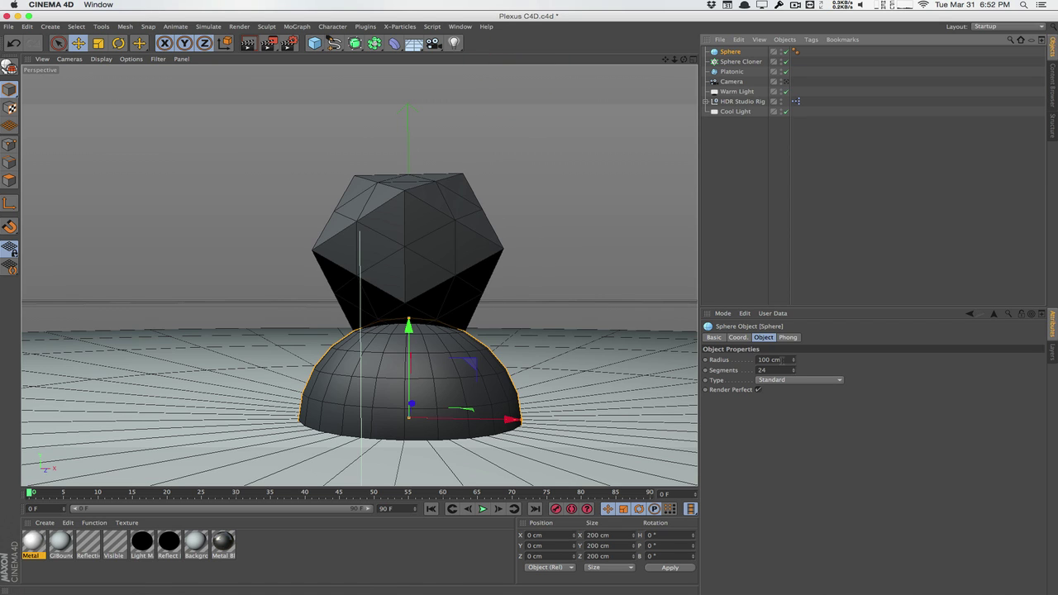
left_click(780, 359)
type("15")
key("Return")
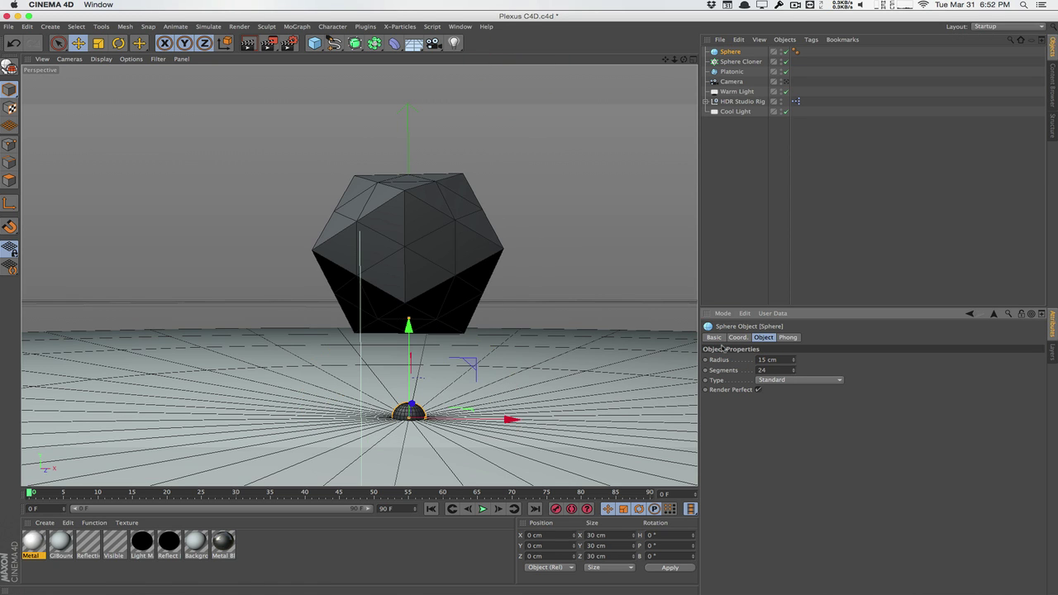
left_click_drag(408, 324, 414, 190)
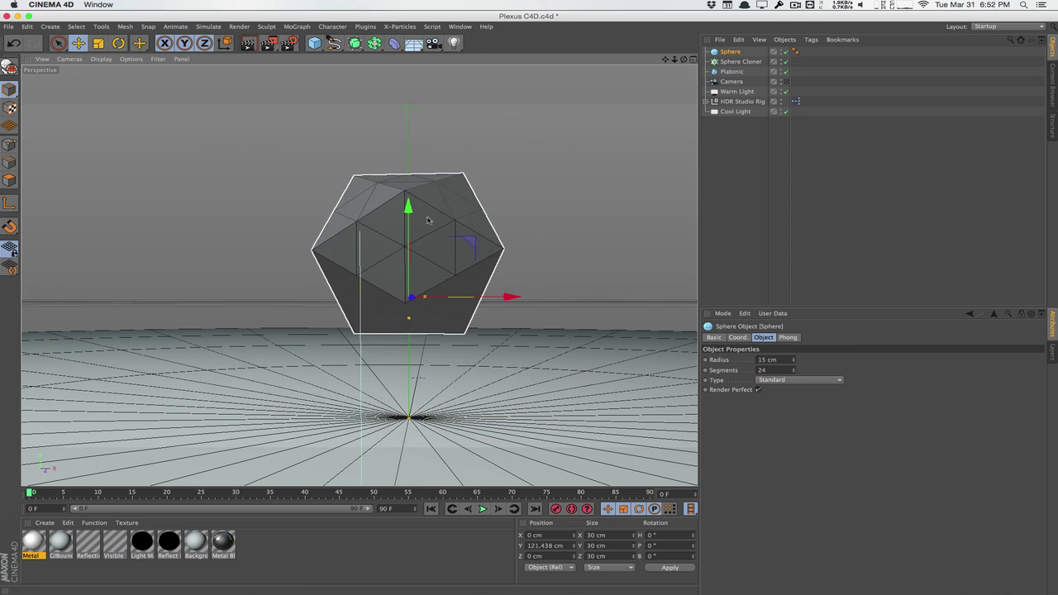
left_click(782, 360)
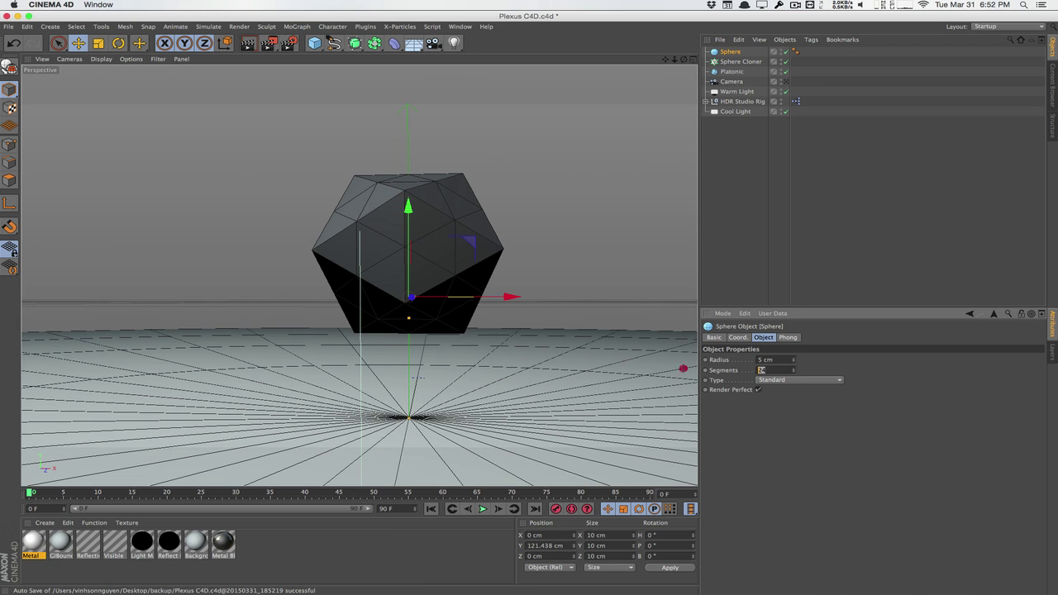
left_click(682, 368)
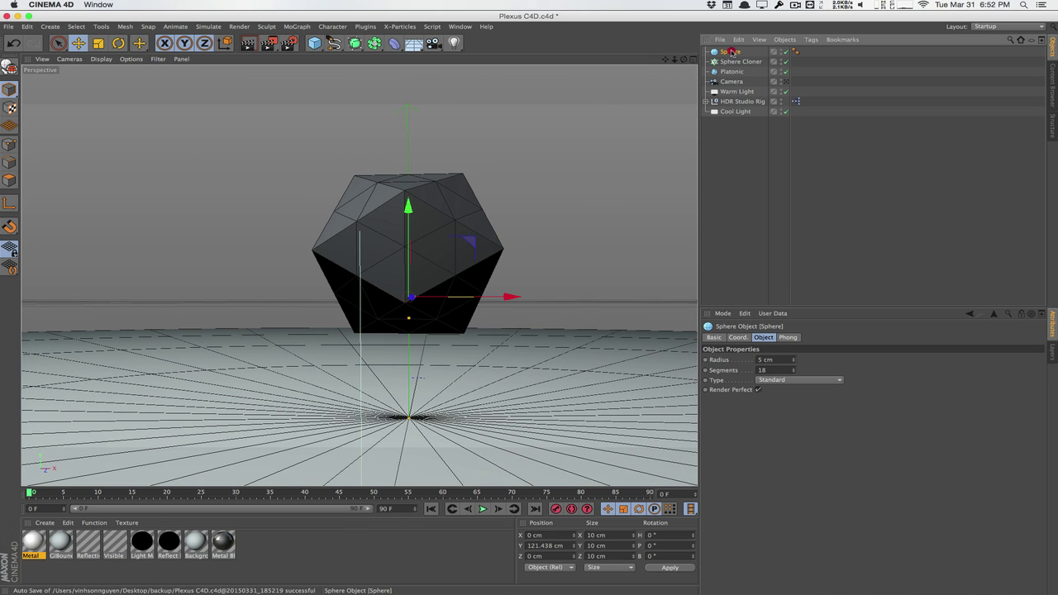
- Parent the Sphere under Sphere Cloner and hide the Platonic
left_click_drag(736, 64, 738, 64)
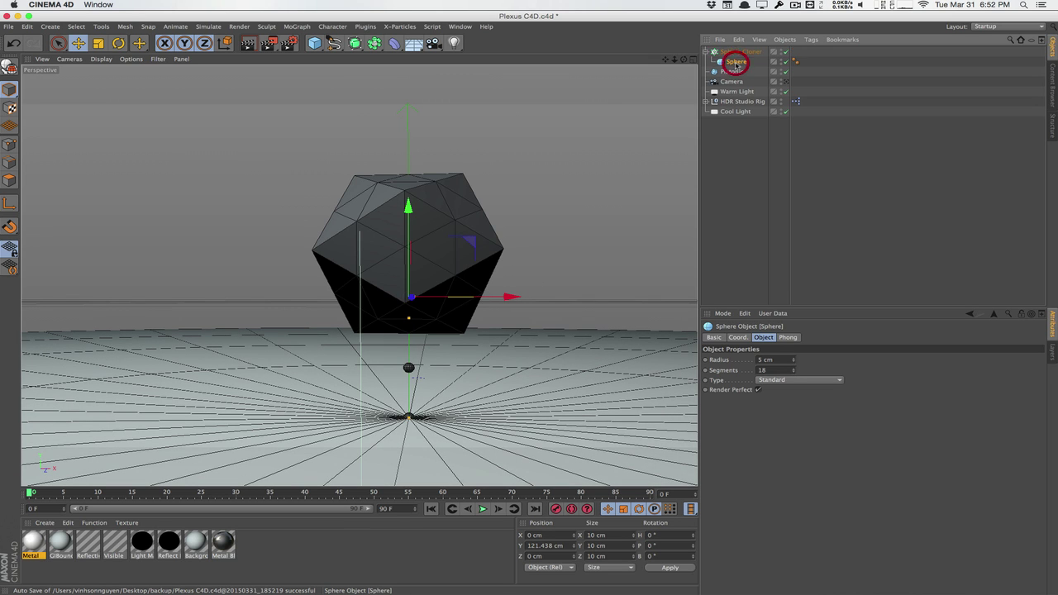
left_click(735, 52)
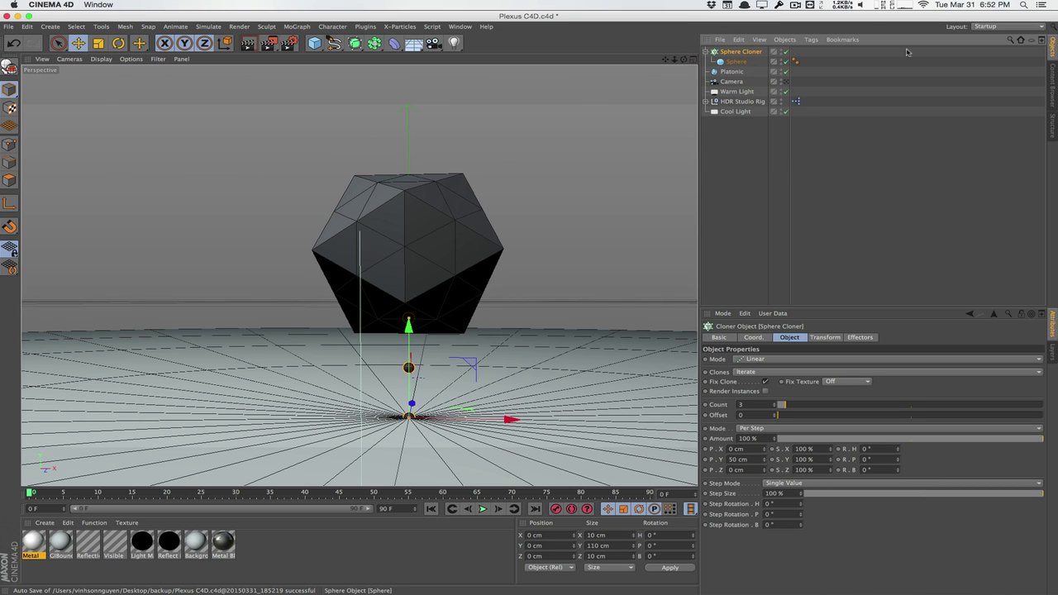
left_click(785, 72)
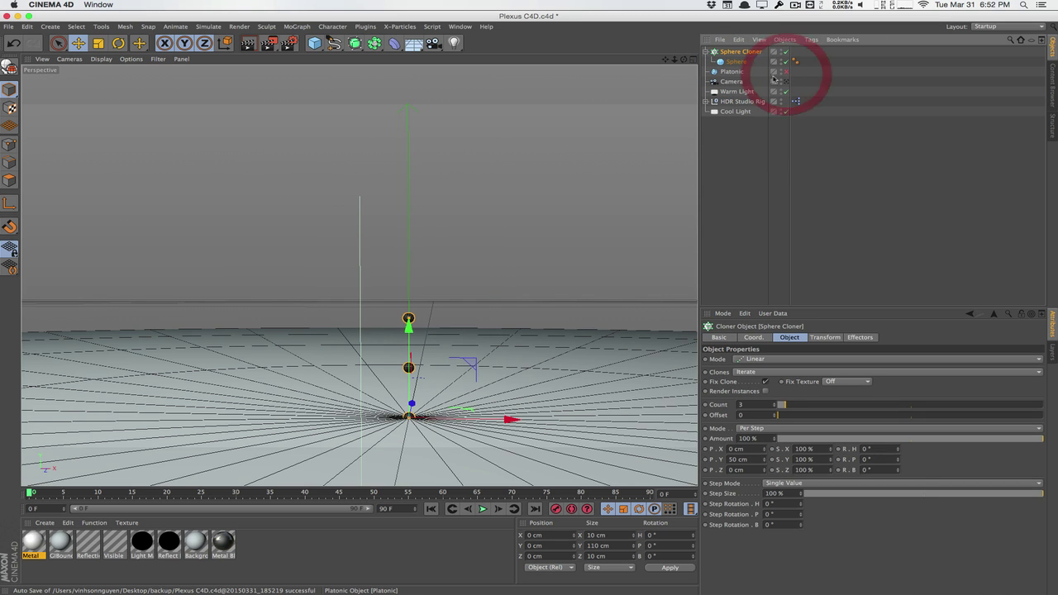
- Set Sphere Cloner to Object mode on the Platonic with Vertex distribution
left_click(753, 360)
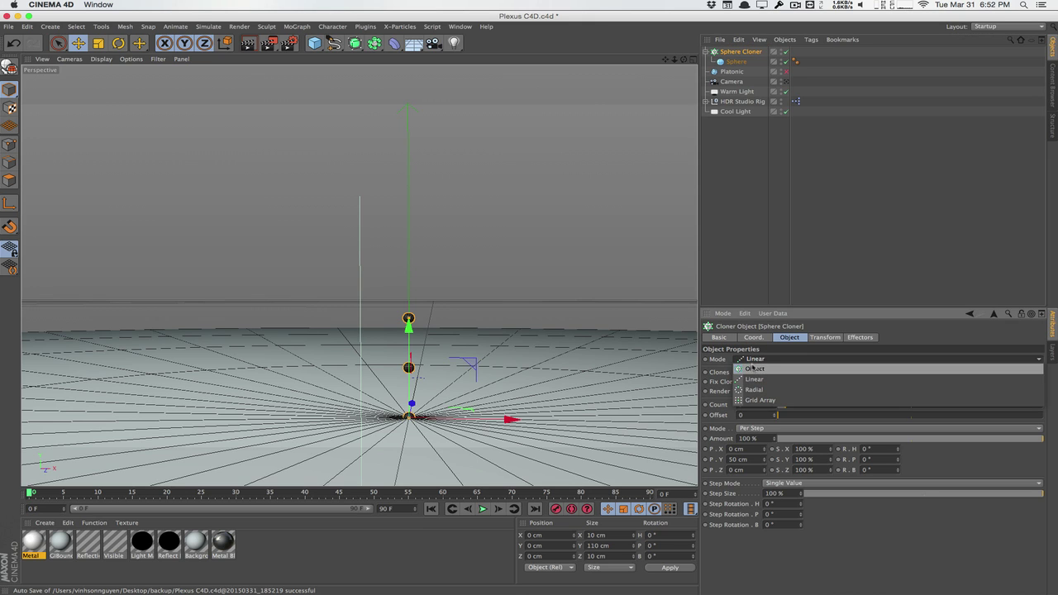
left_click(752, 368)
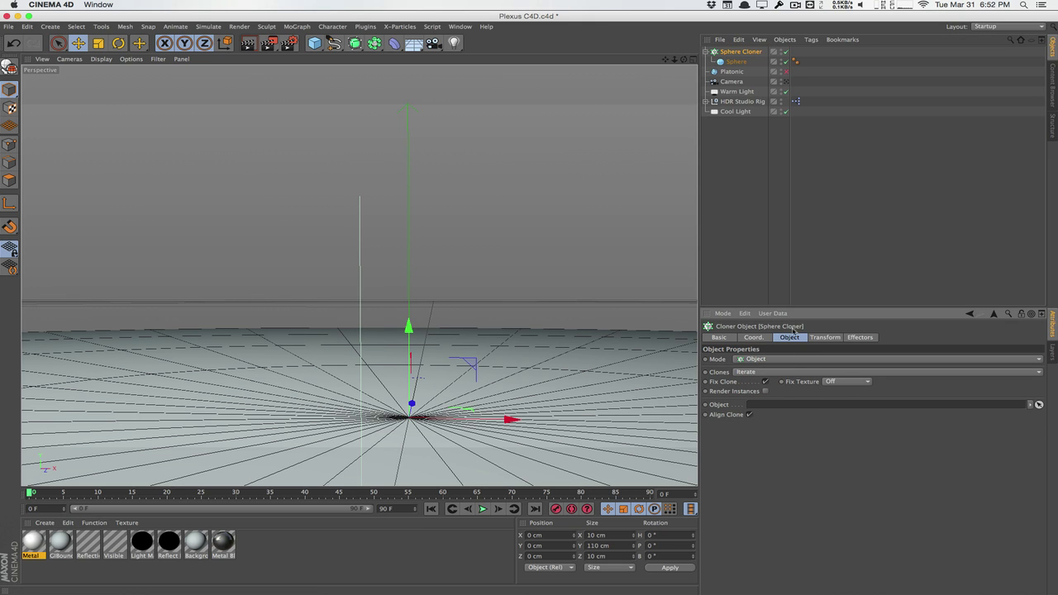
left_click_drag(731, 71, 762, 404)
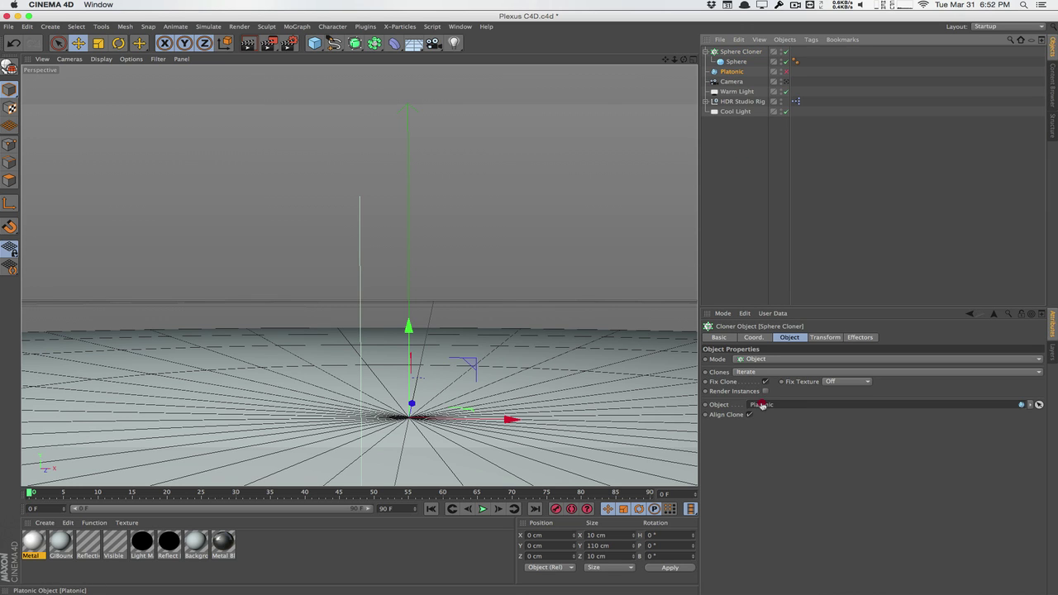
left_click(786, 71)
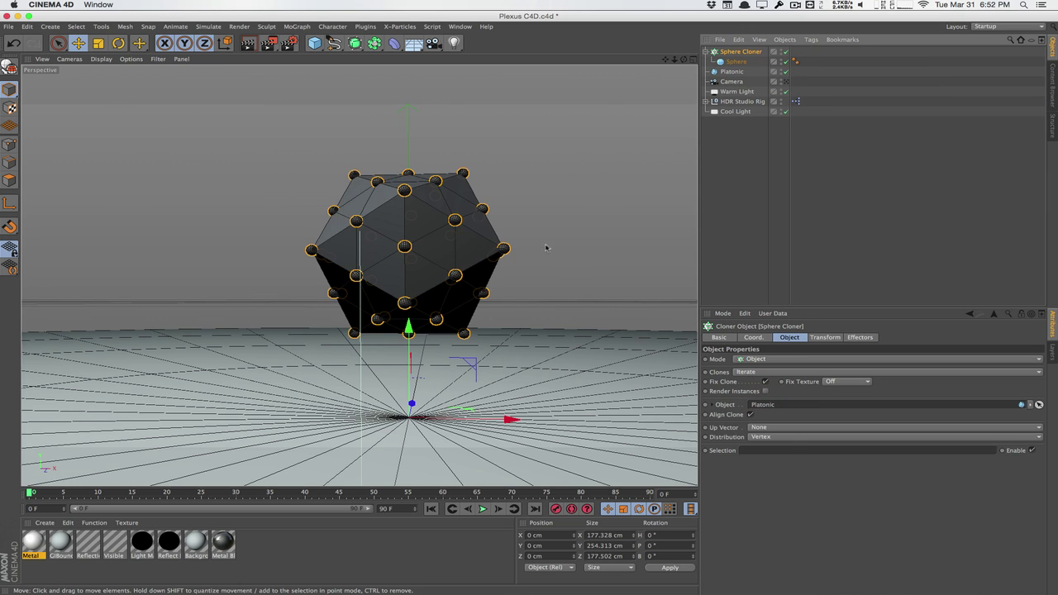
left_click(736, 62)
left_click(737, 52)
left_click(736, 62)
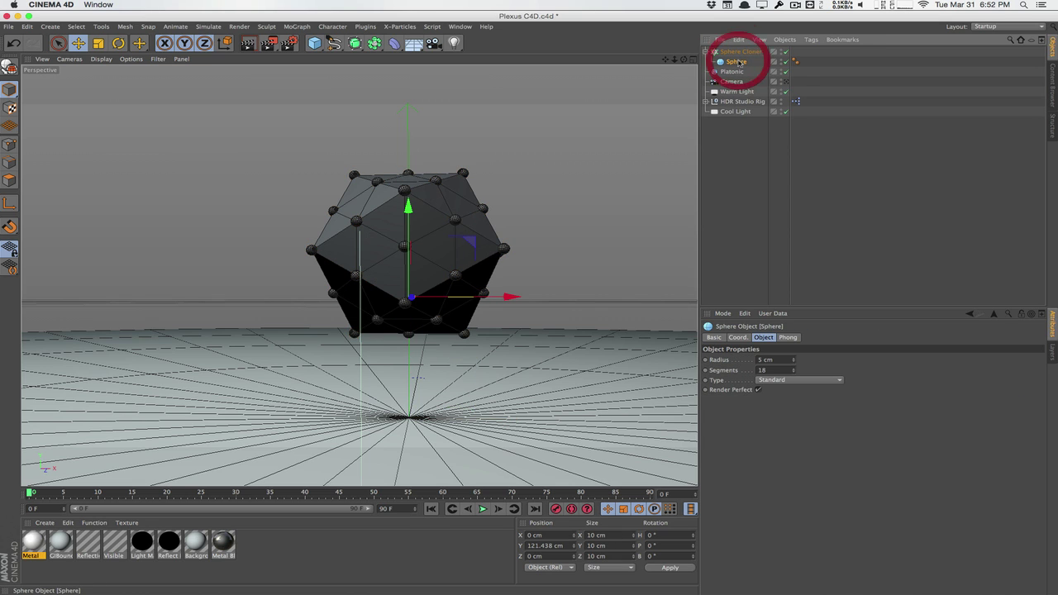
left_click(739, 51)
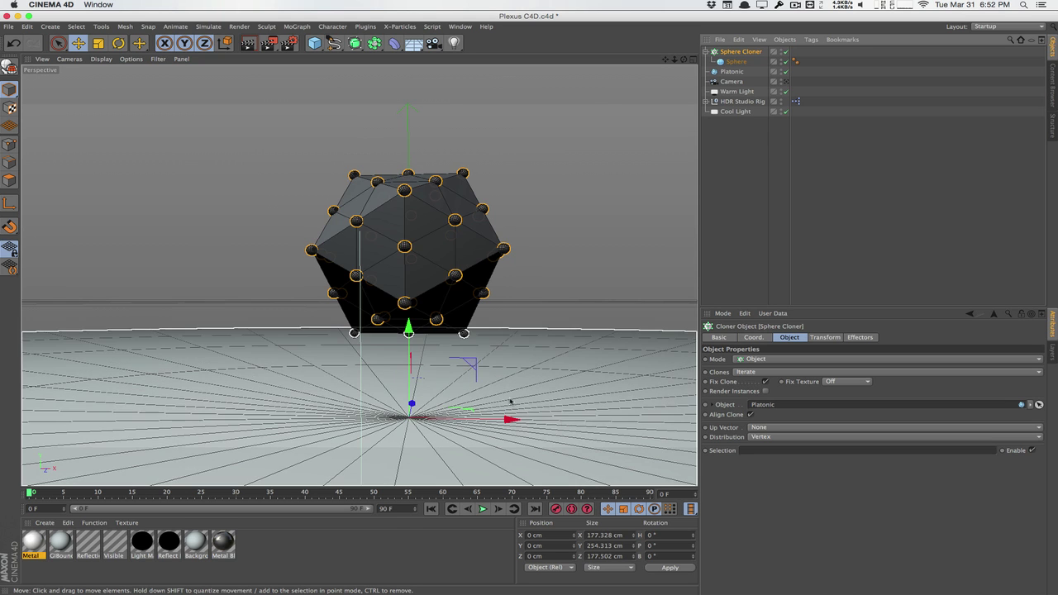
left_click(771, 438)
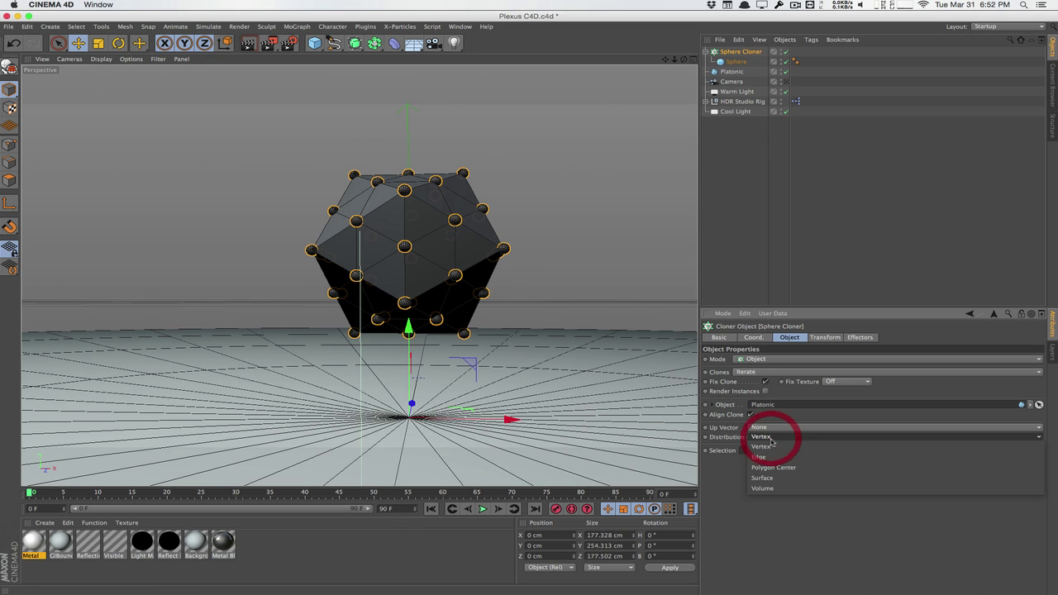
left_click(773, 446)
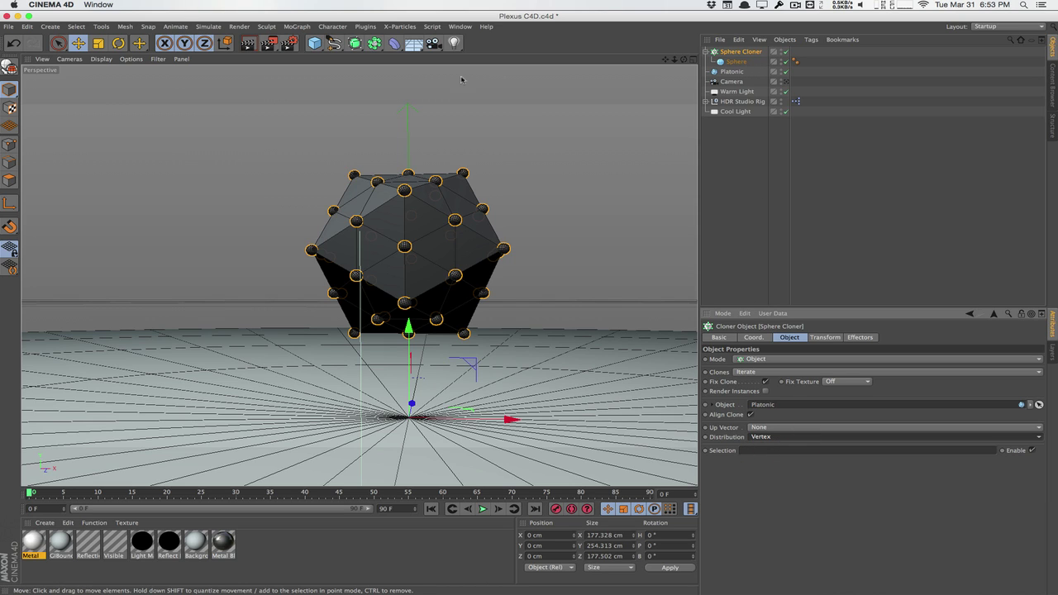
- Add another MoGraph Cloner and name it 'Lines Cloner'
left_click(297, 27)
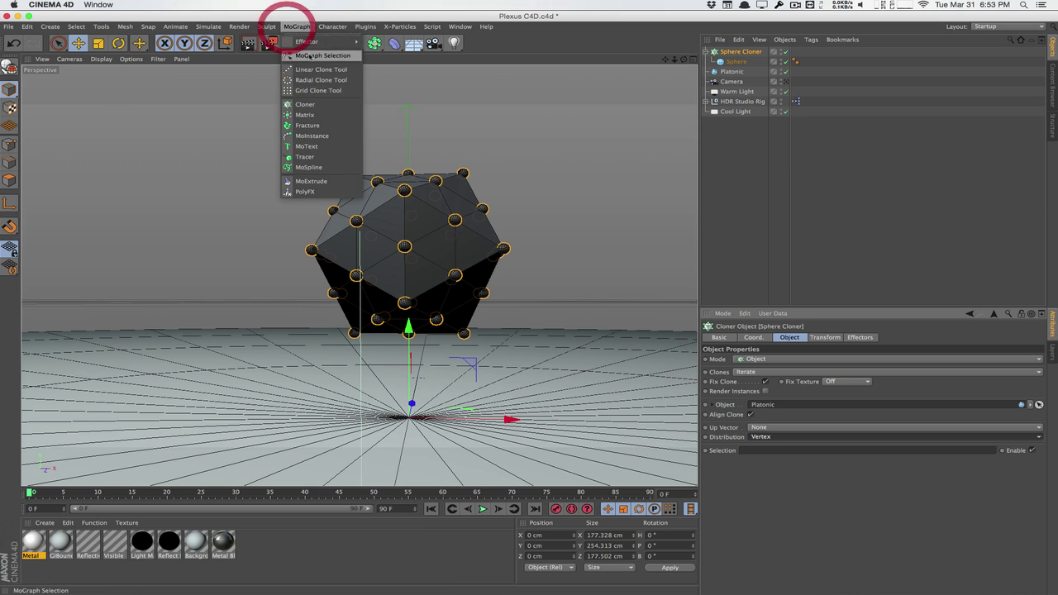
left_click(308, 104)
double_click(731, 52)
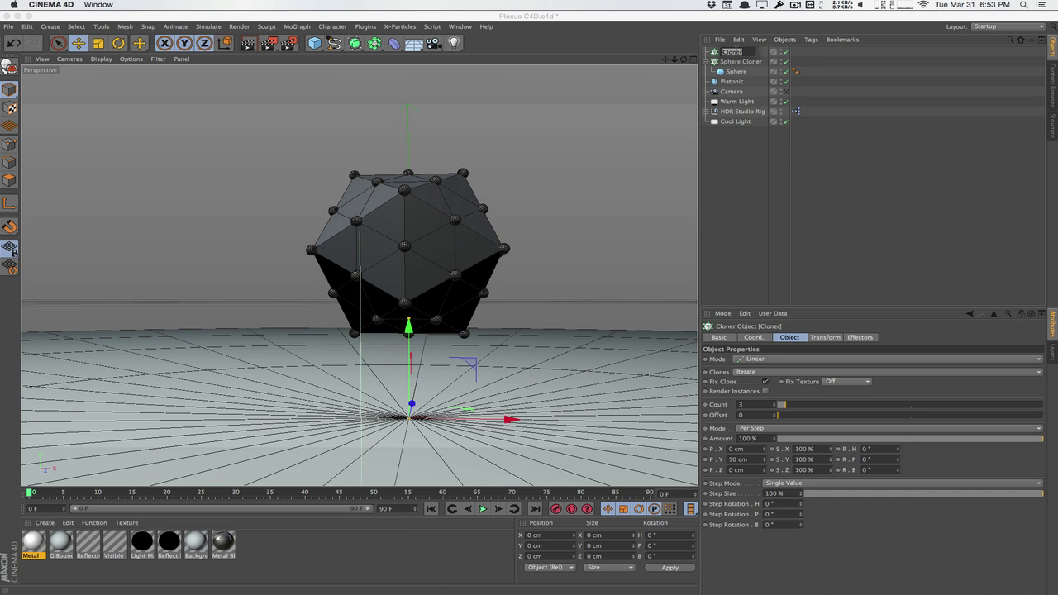
type("Lines Cloner")
key("Return")
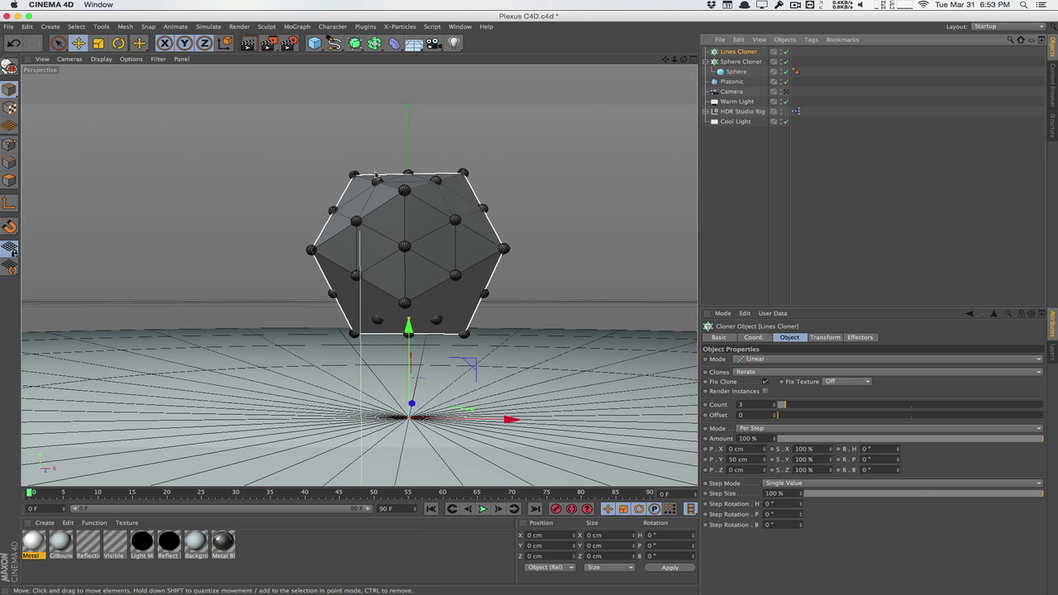
- Add a 5 cm-radius Cylinder named 'Lines' and parent it under Lines Cloner
left_click_drag(315, 43, 530, 62)
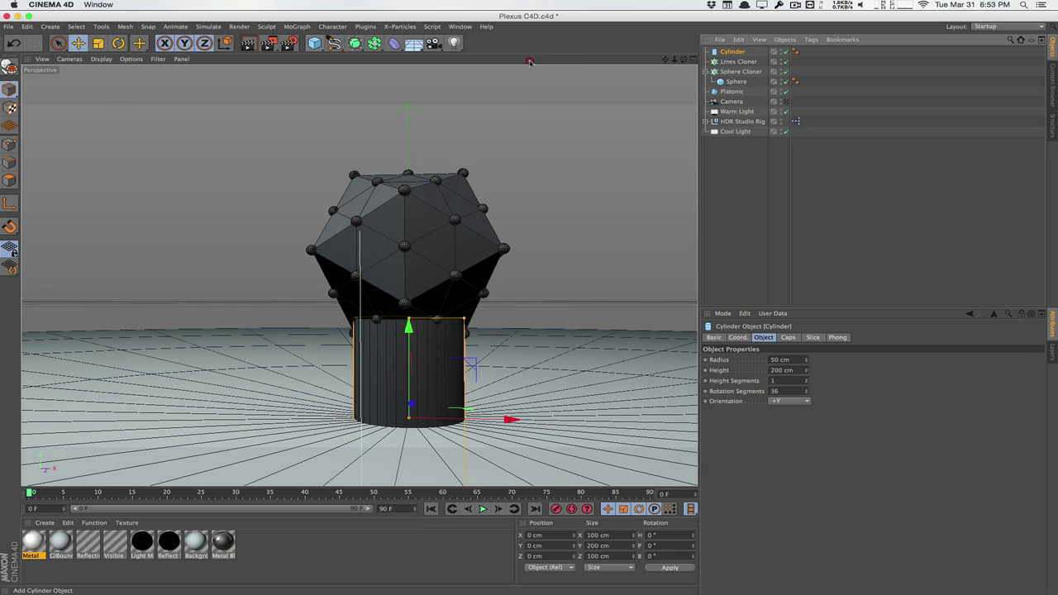
left_click(781, 360)
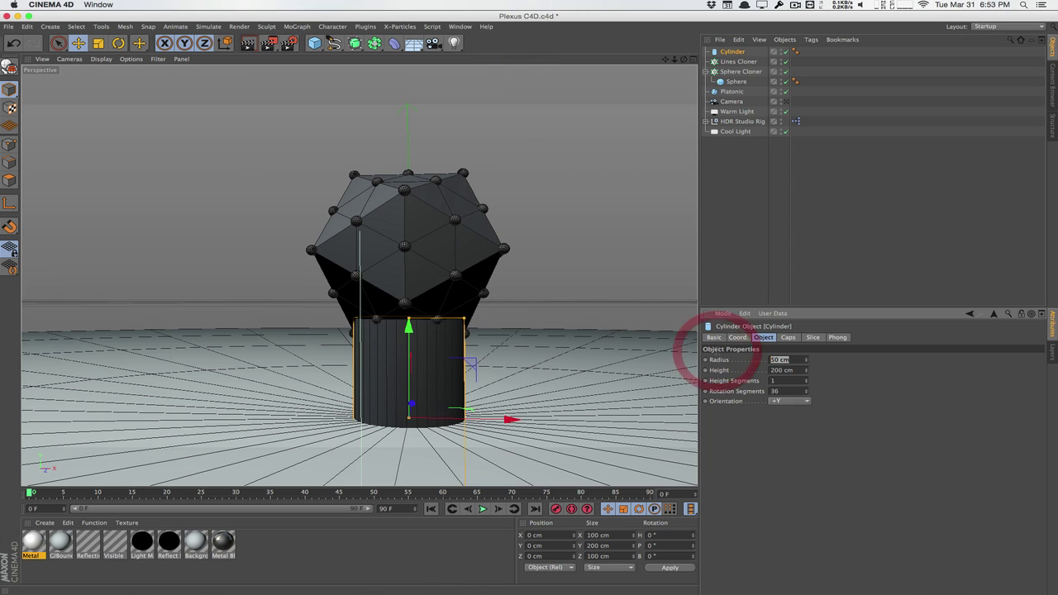
type("5")
key("Return")
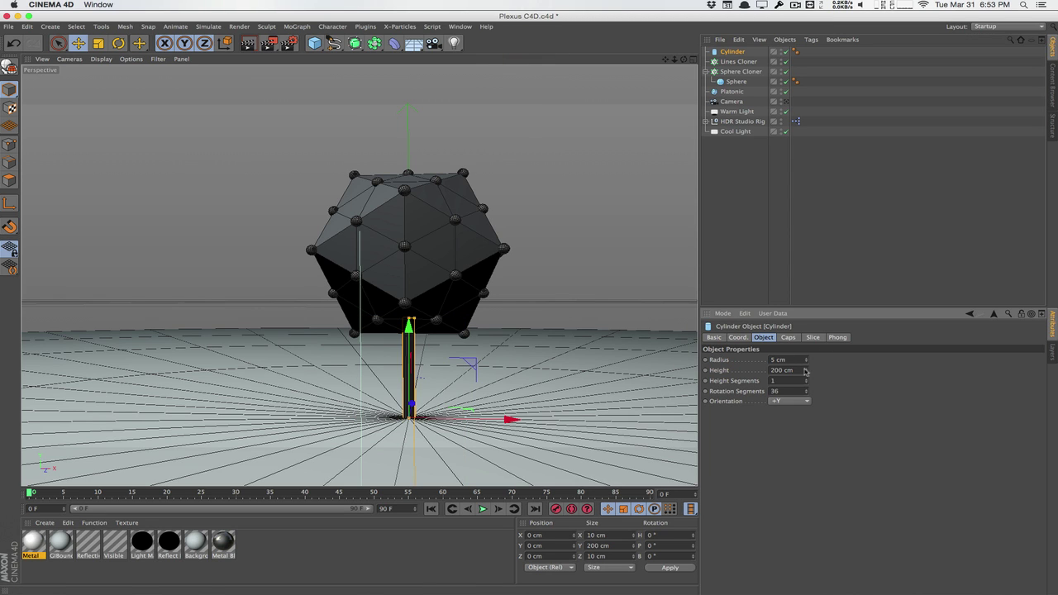
double_click(734, 51)
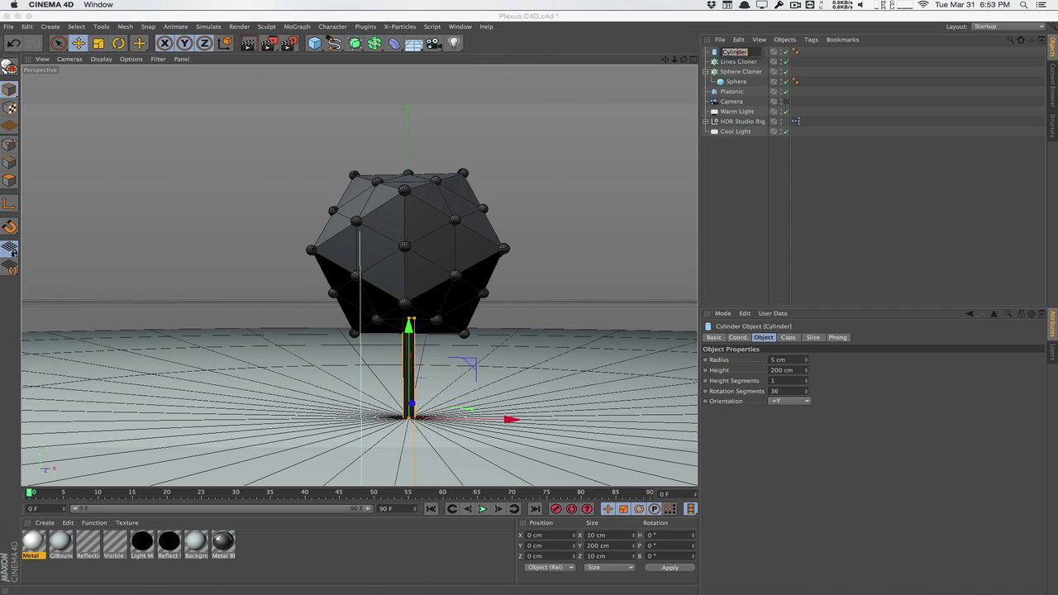
type("Lines")
key("Return")
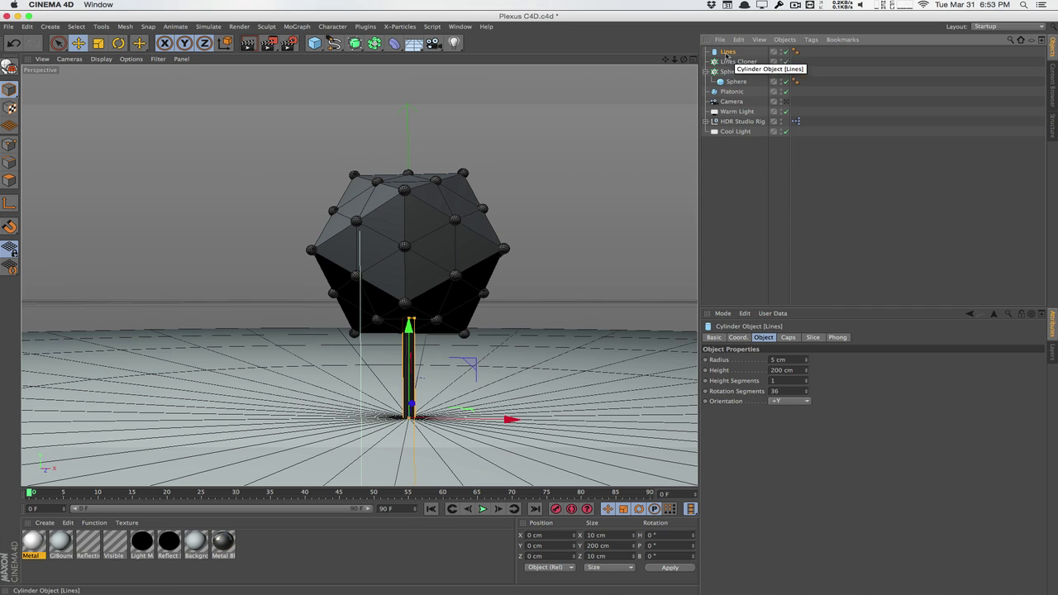
left_click_drag(730, 63, 732, 64)
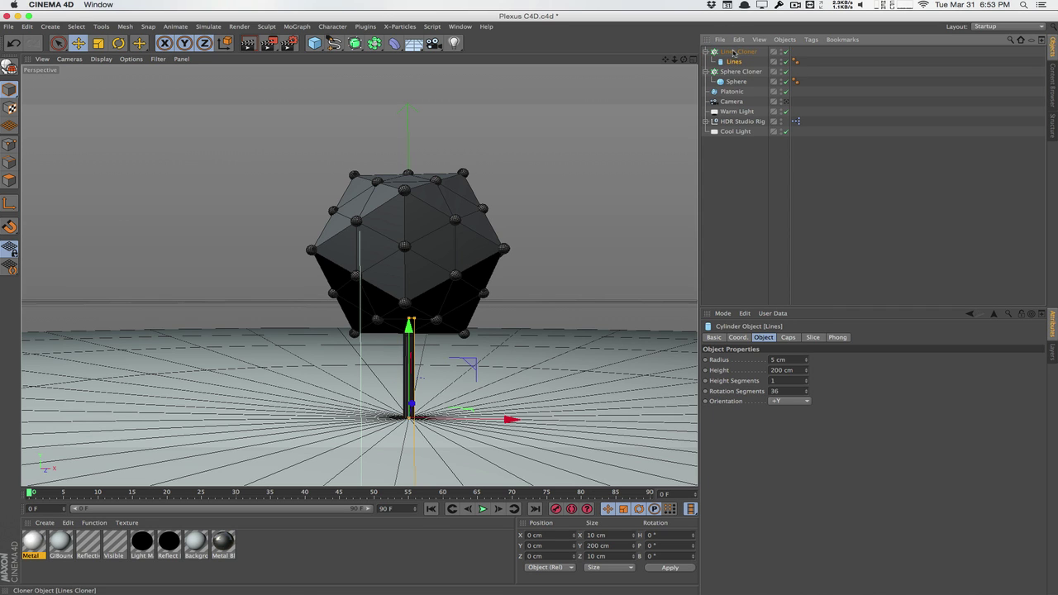
- Switch Lines Cloner to Object mode with the Platonic as its source object
left_click(732, 51)
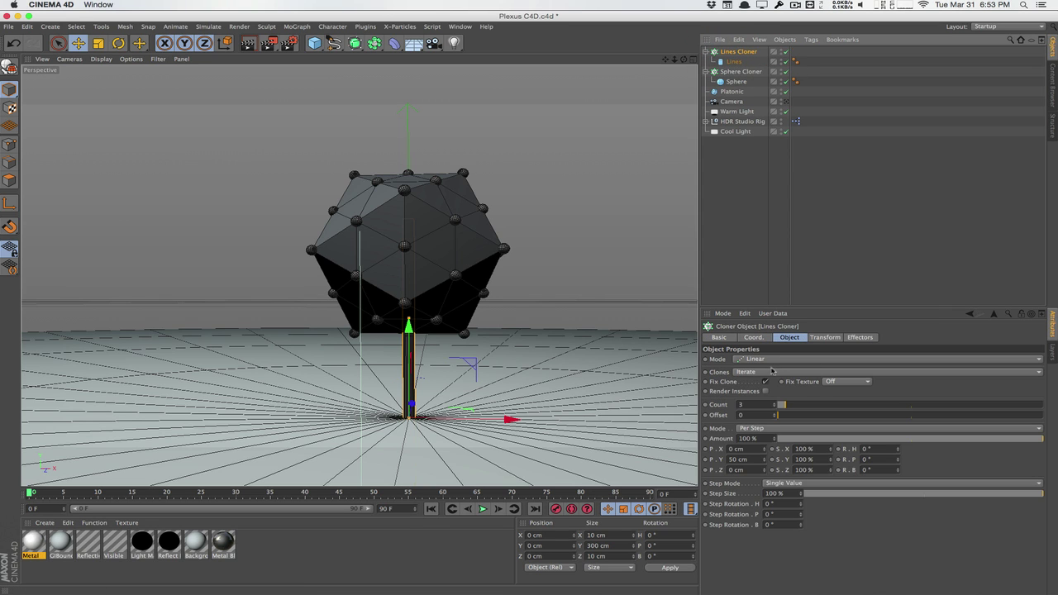
left_click(770, 359)
left_click(768, 369)
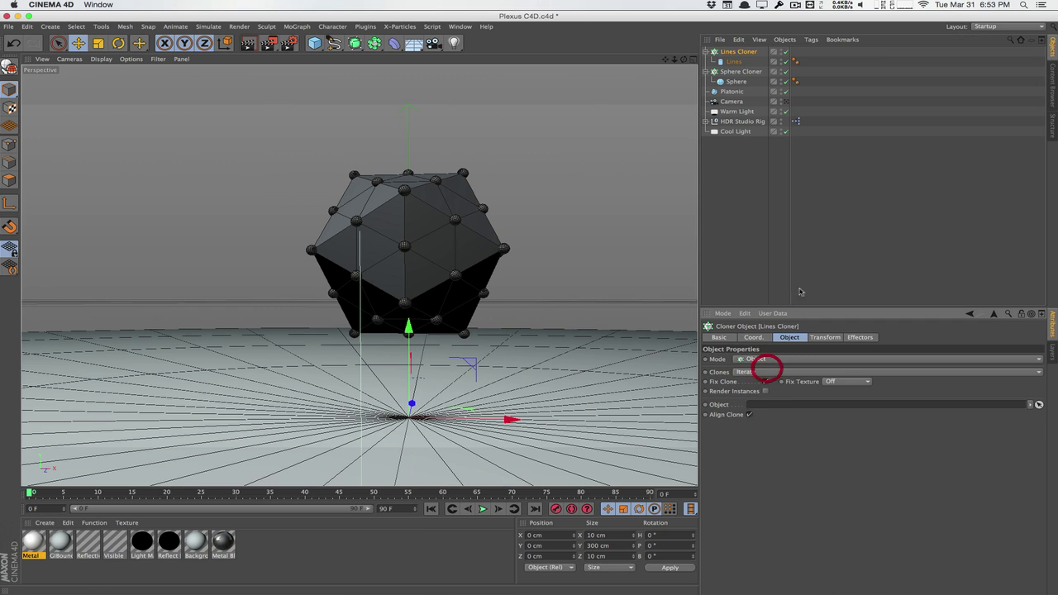
left_click_drag(732, 91, 786, 404)
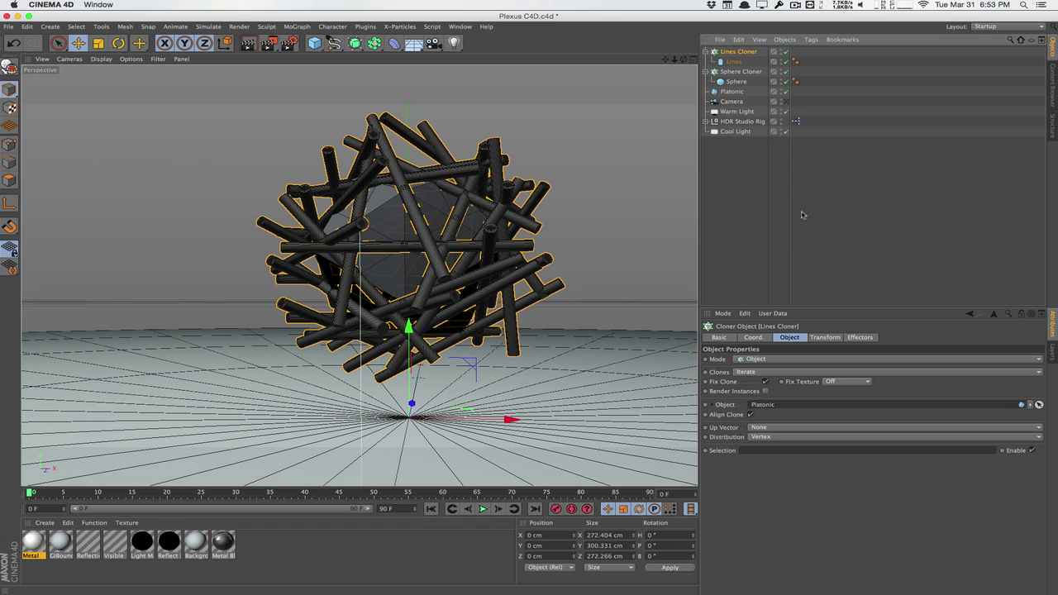
left_click(783, 437)
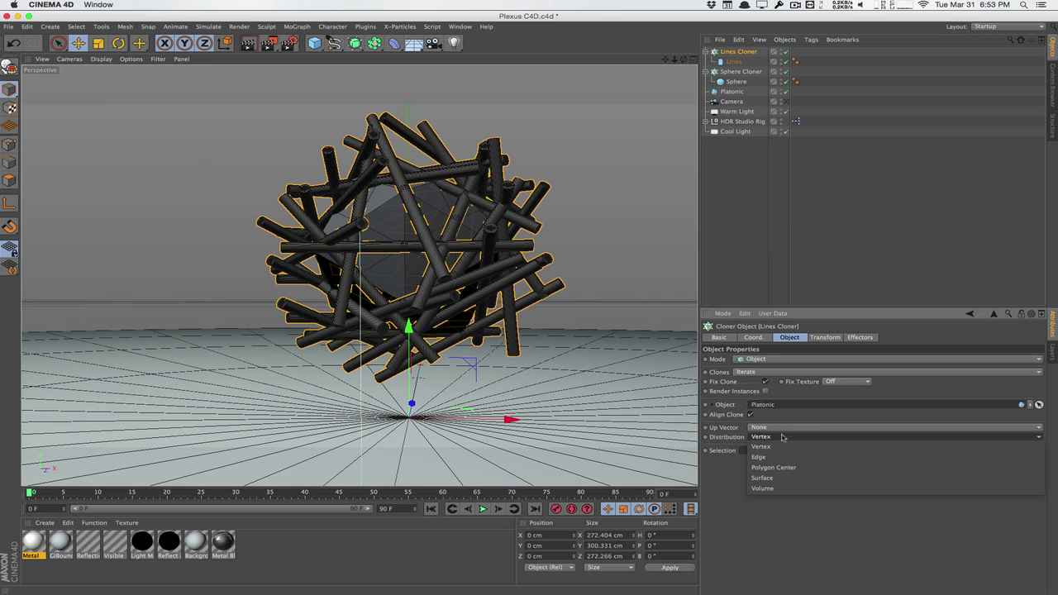
- Set Lines Cloner distribution to Edge with Scale on Edge enabled at 100%
left_click(777, 457)
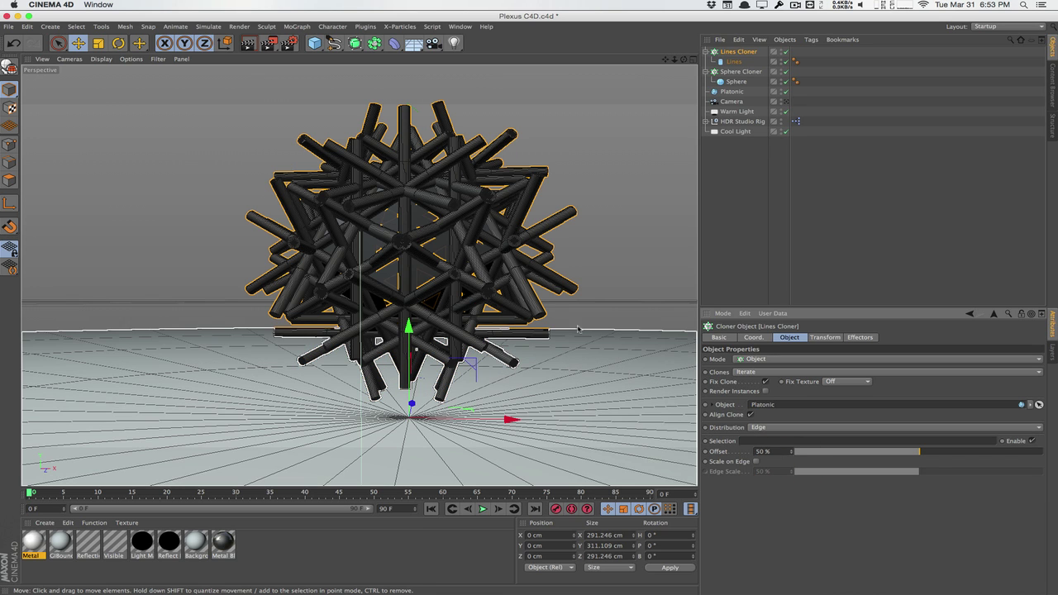
left_click(755, 462)
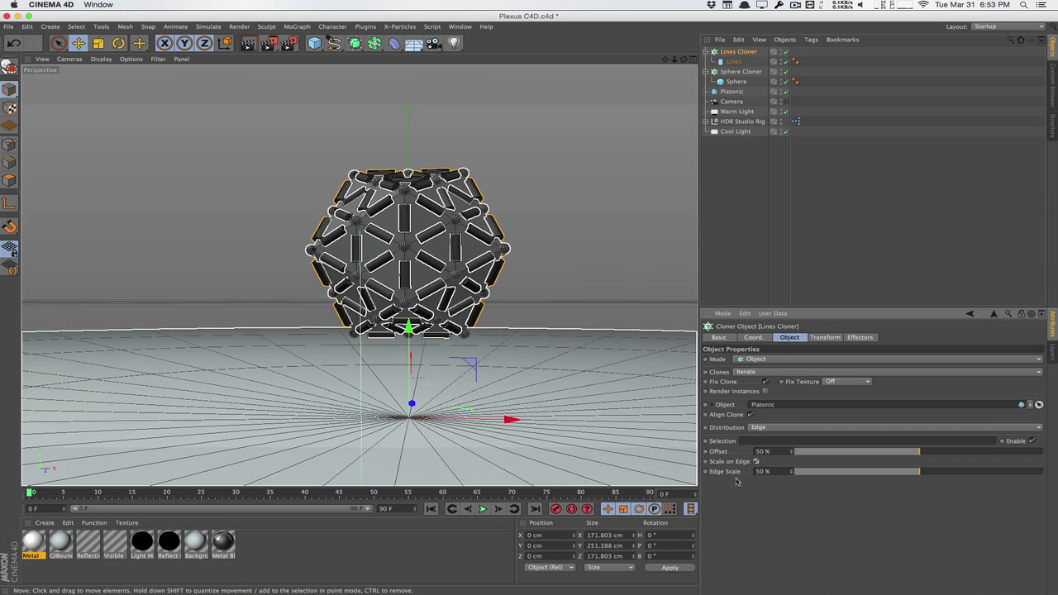
left_click(765, 471)
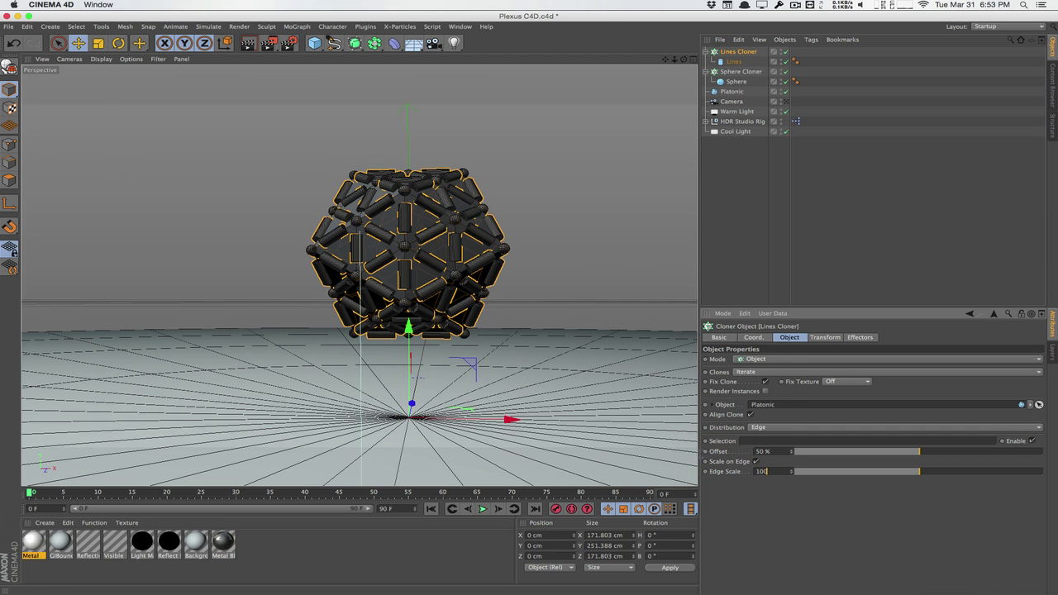
type("100")
key("Return")
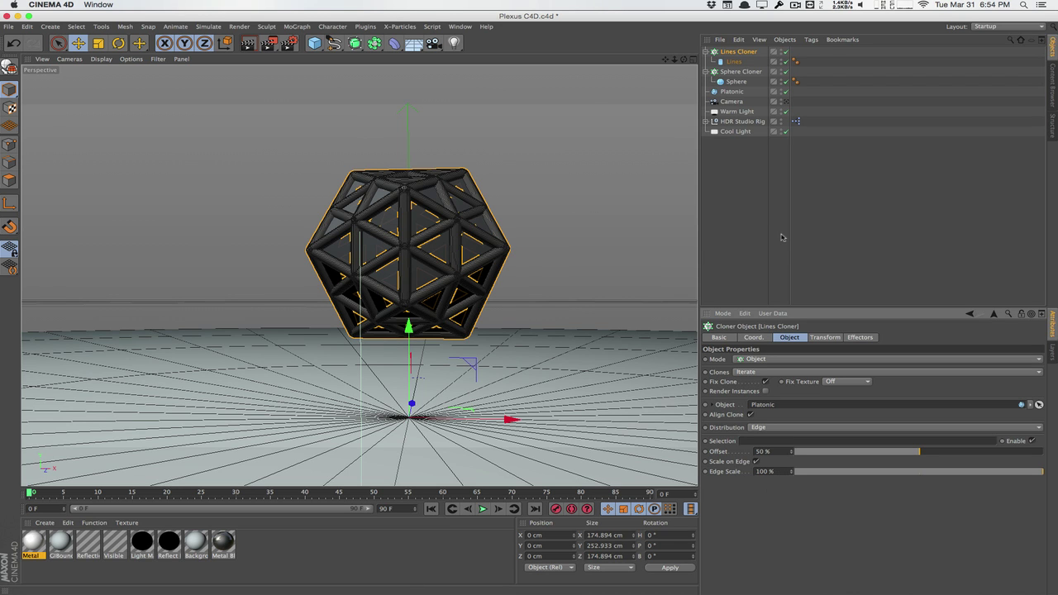
- Set the Lines cylinder radius to 1 cm
left_click(733, 61)
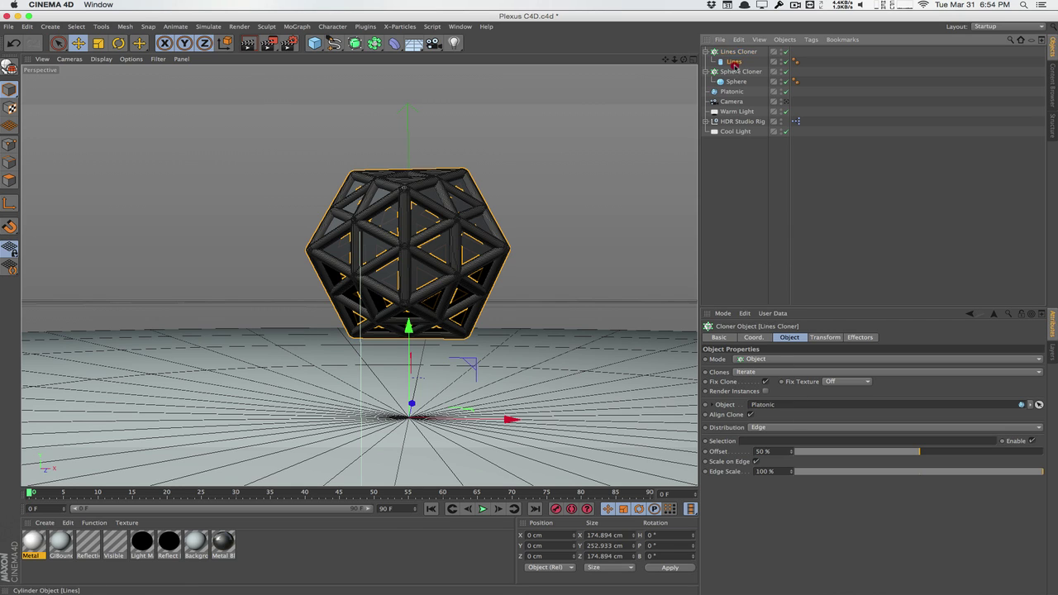
left_click_drag(807, 363, 807, 380)
left_click(779, 360)
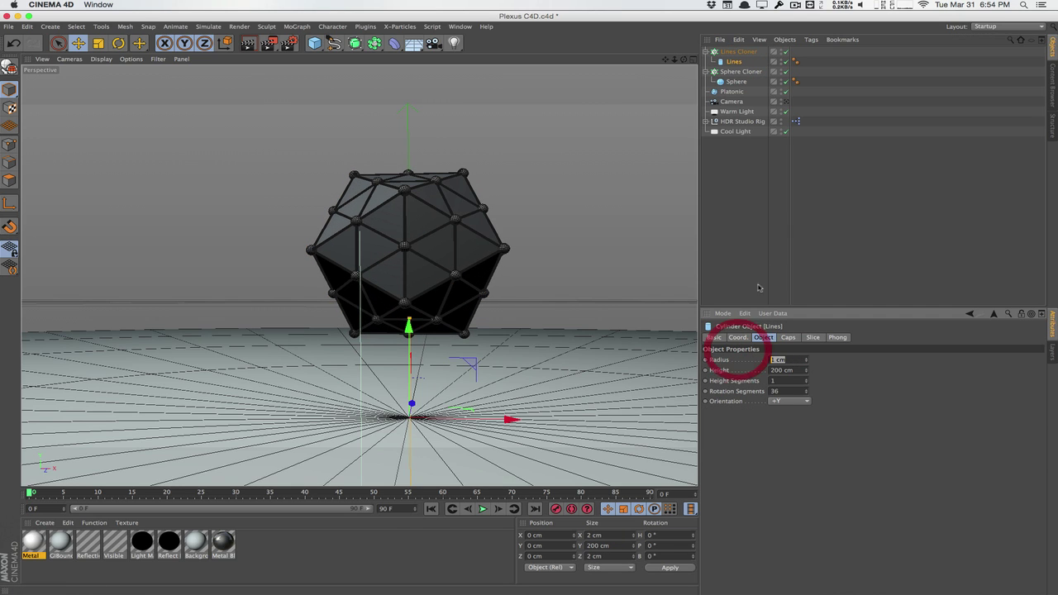
left_click(764, 233)
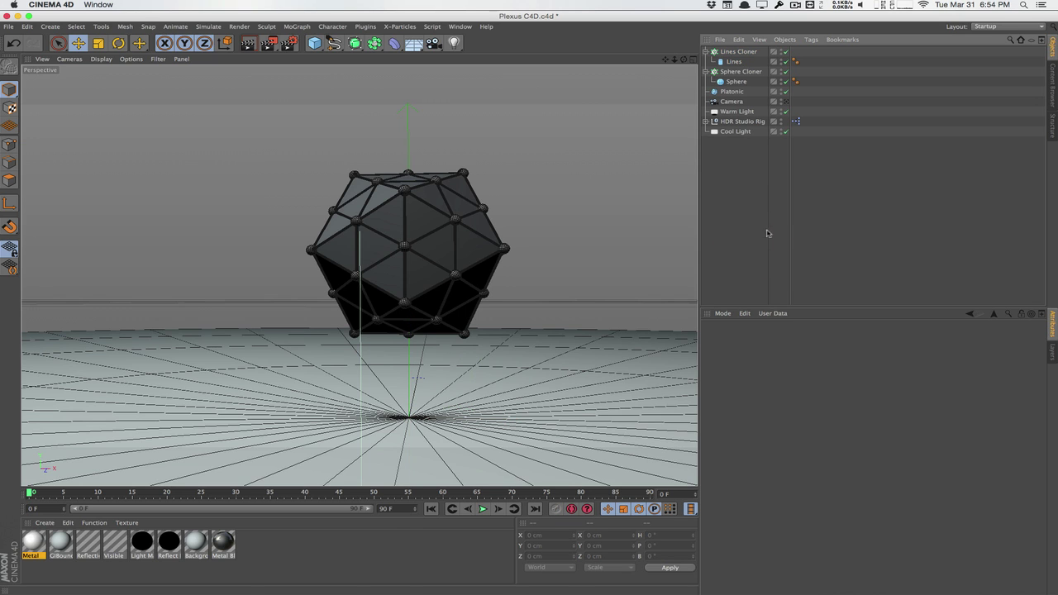
- Toggle the Platonic's visibility off and back on to check the strut frame
left_click(781, 91)
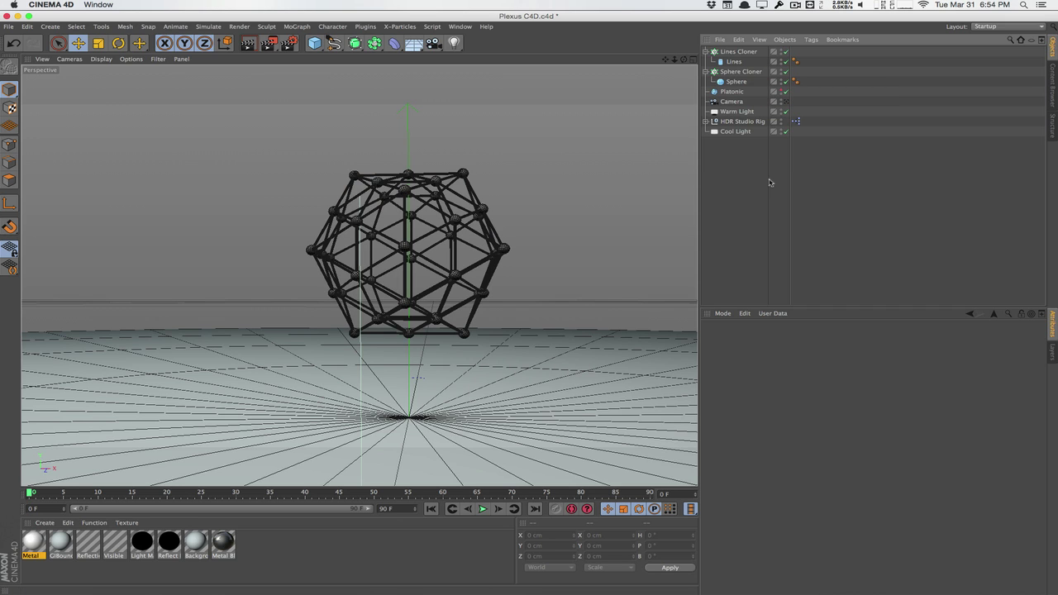
left_click(781, 93)
left_click(781, 90)
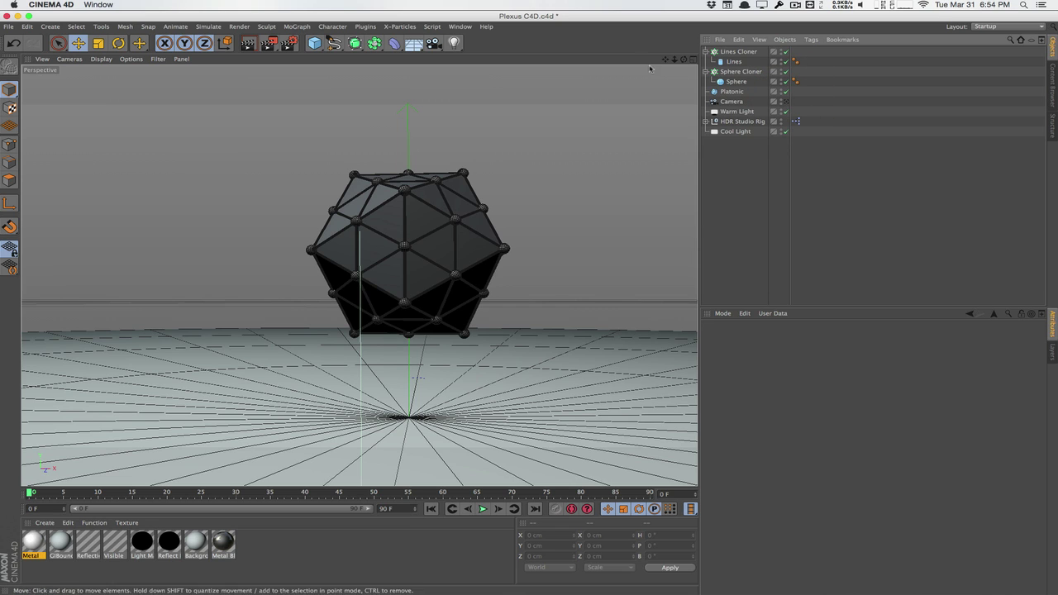
left_click(297, 27)
mouse_move(302, 44)
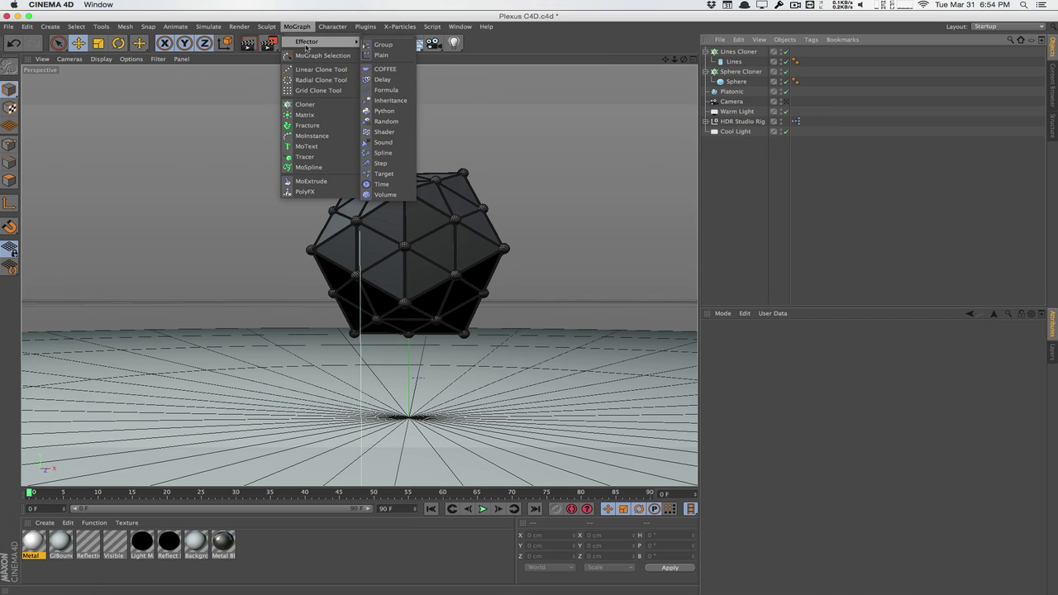
- Add a Displacer deformer and nest it under the Platonic icosahedron
left_click(738, 92)
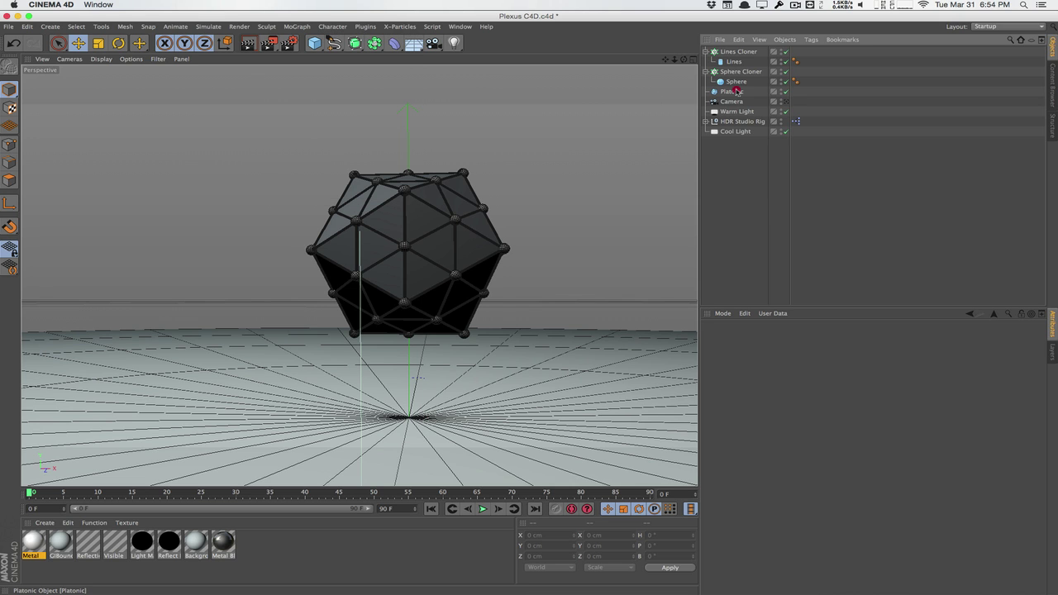
left_click(732, 91)
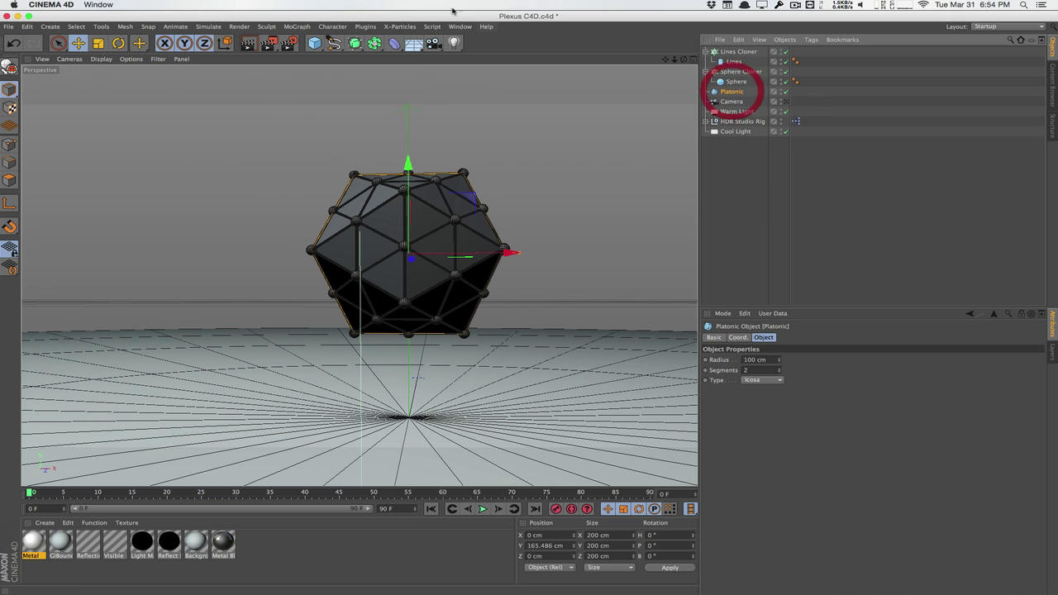
left_click(397, 46)
left_click(471, 163)
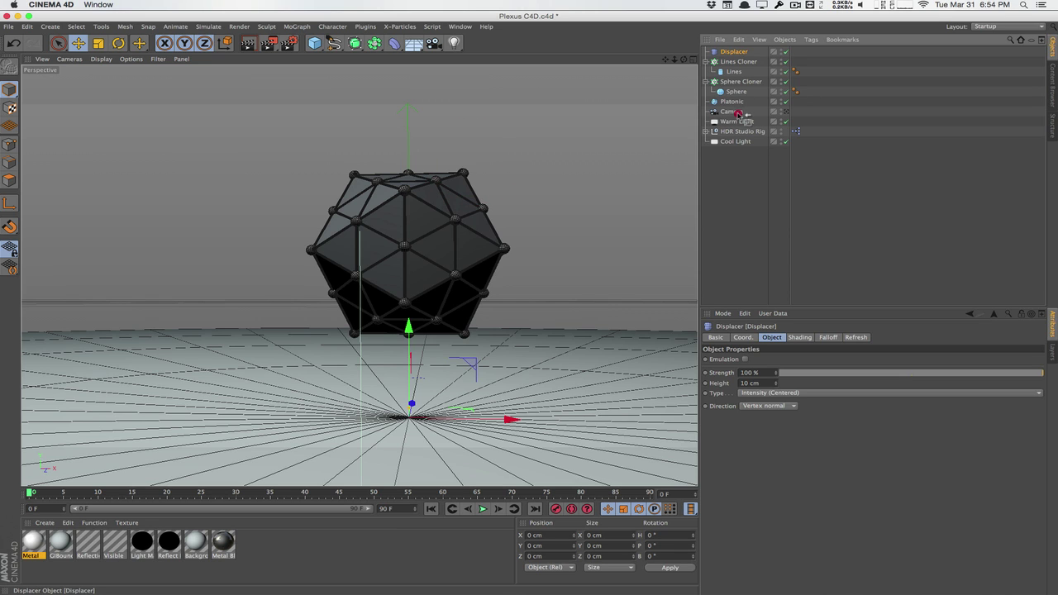
left_click_drag(738, 113, 730, 100)
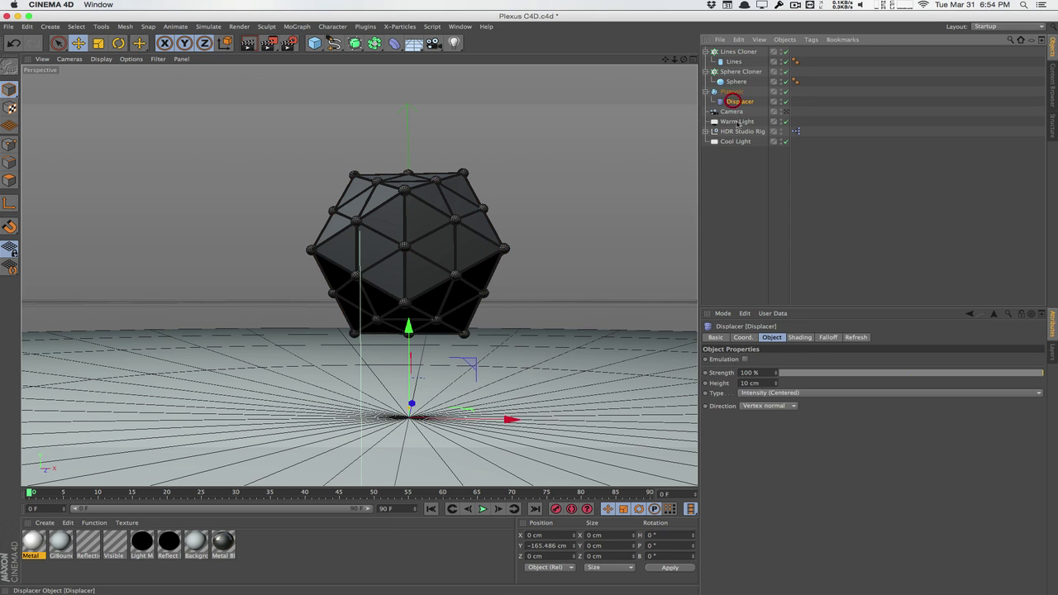
- Drive the Displacer with a Noise shader and raise its Strength to 1511%
left_click(807, 338)
left_click(738, 370)
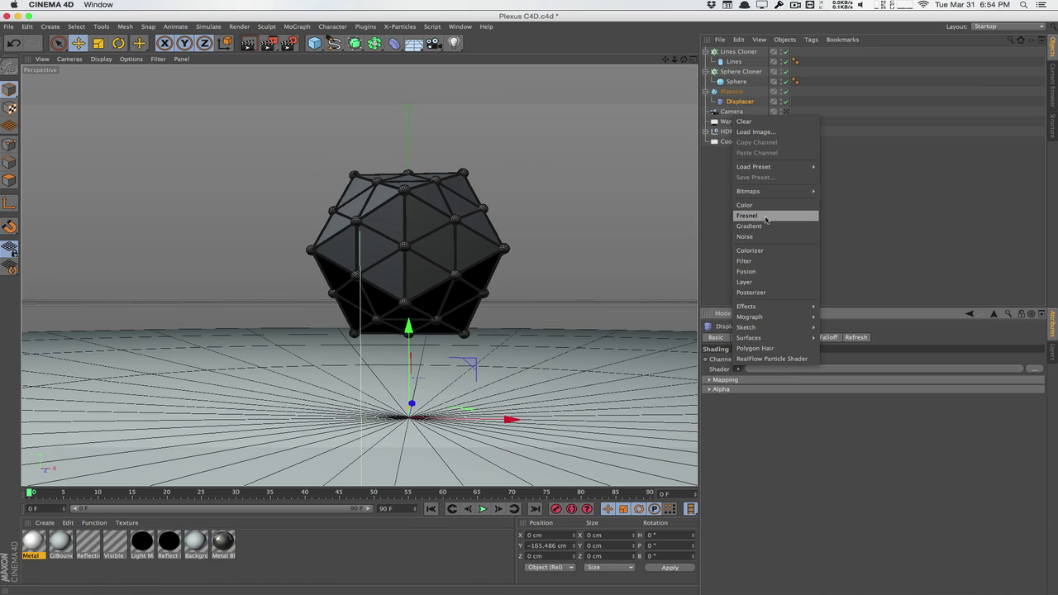
left_click(764, 235)
left_click(829, 337)
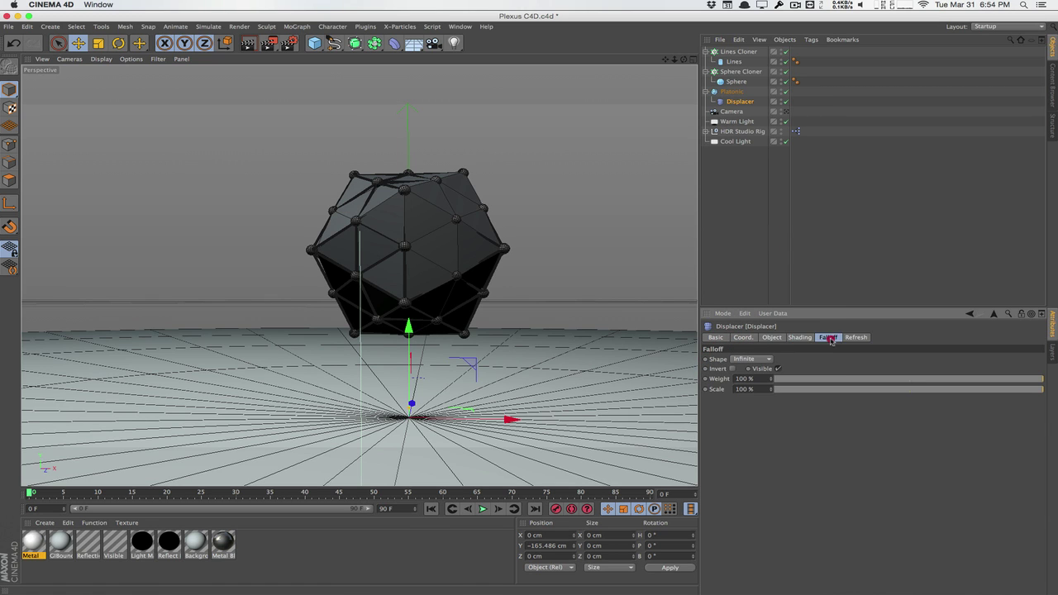
left_click(771, 337)
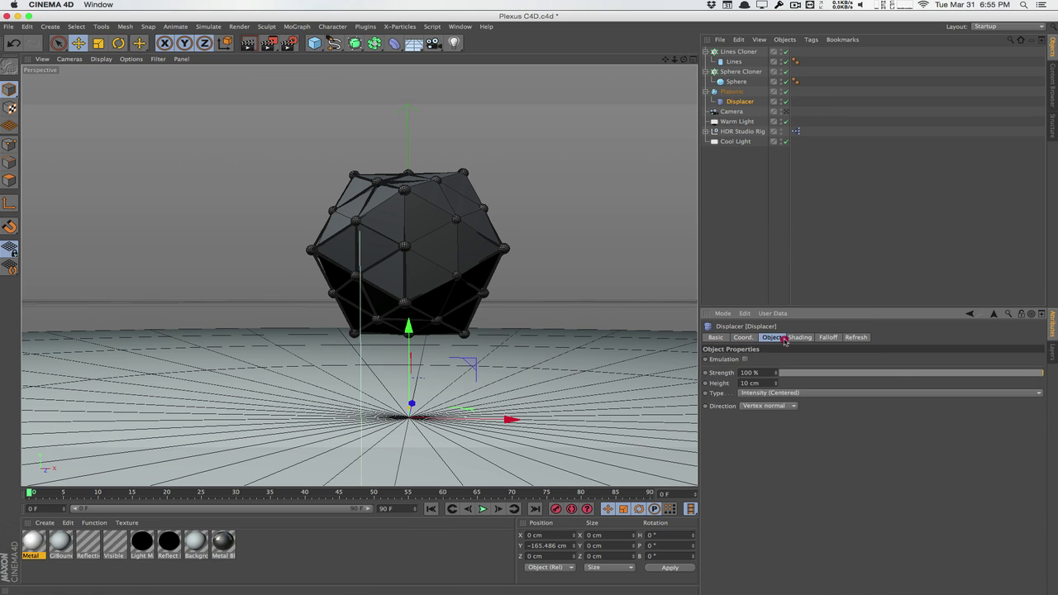
left_click_drag(776, 373, 778, 334)
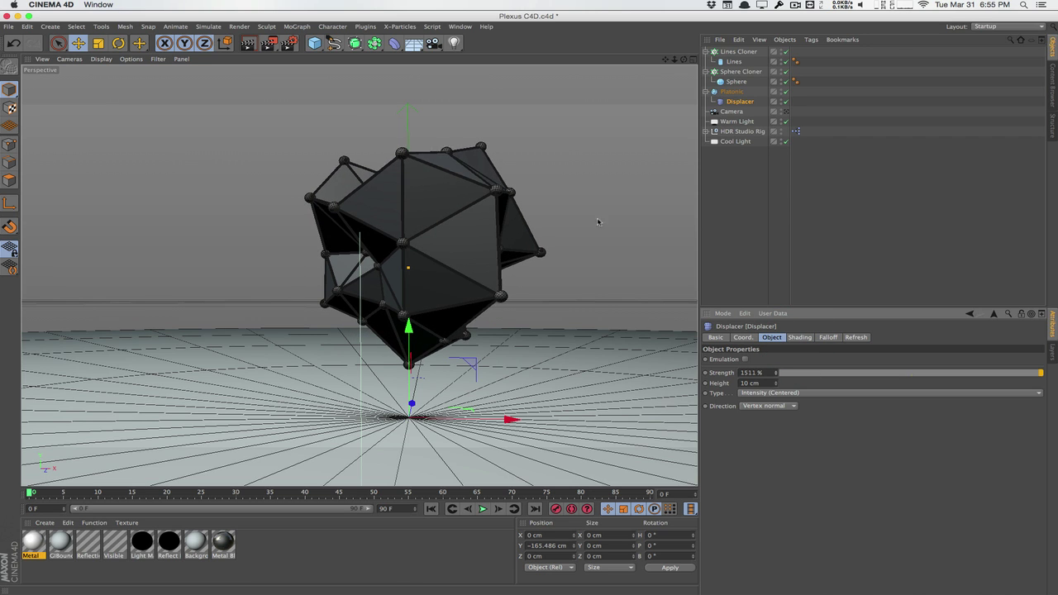
- Review the hierarchy by selecting Platonic, Sphere Cloner, Lines Cloner, then the Displacer
left_click(738, 91)
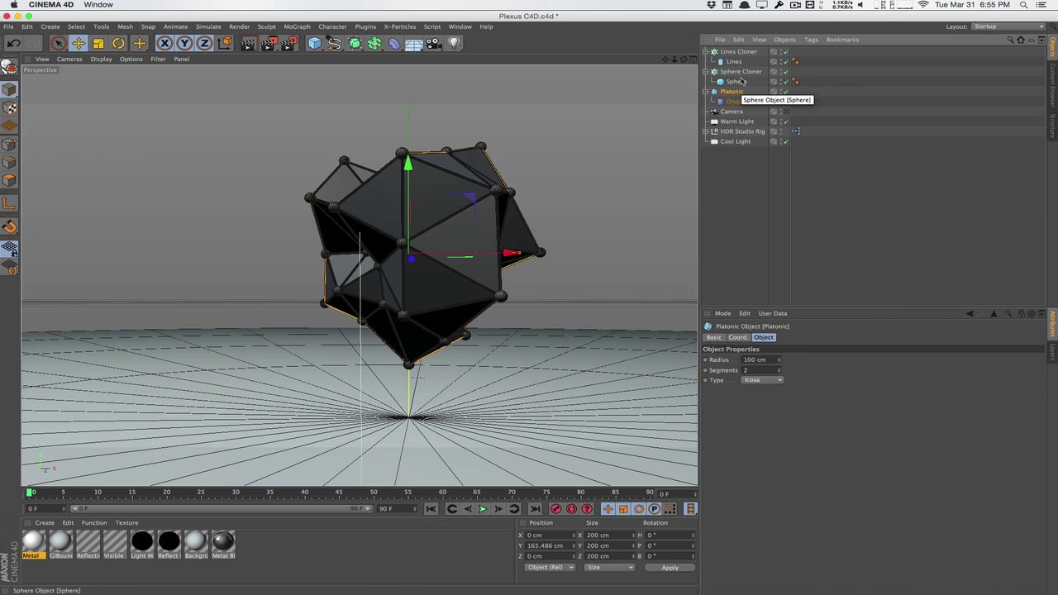
left_click(739, 71)
left_click(738, 51)
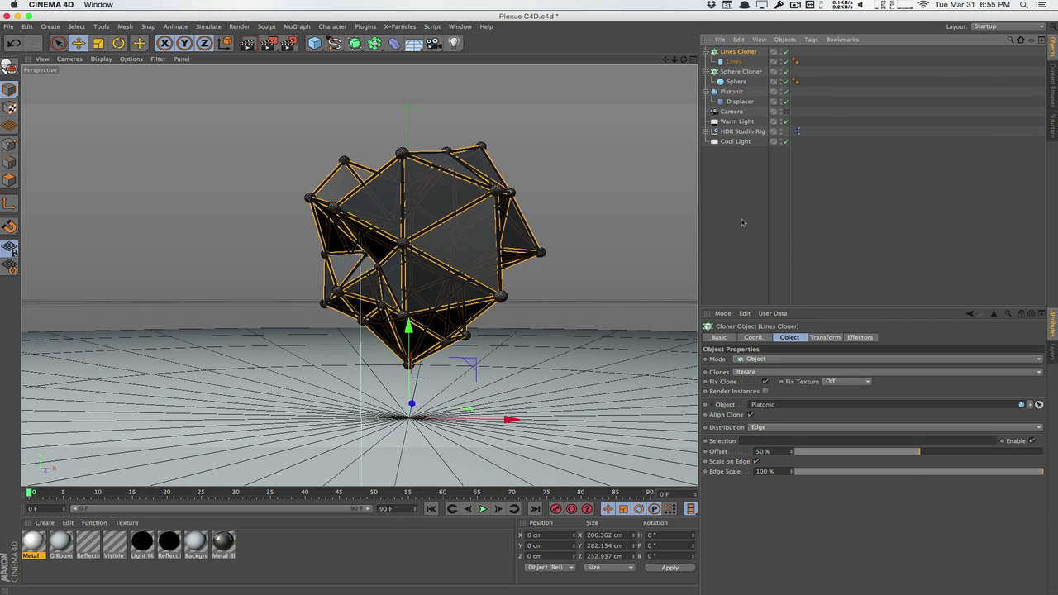
left_click(731, 92)
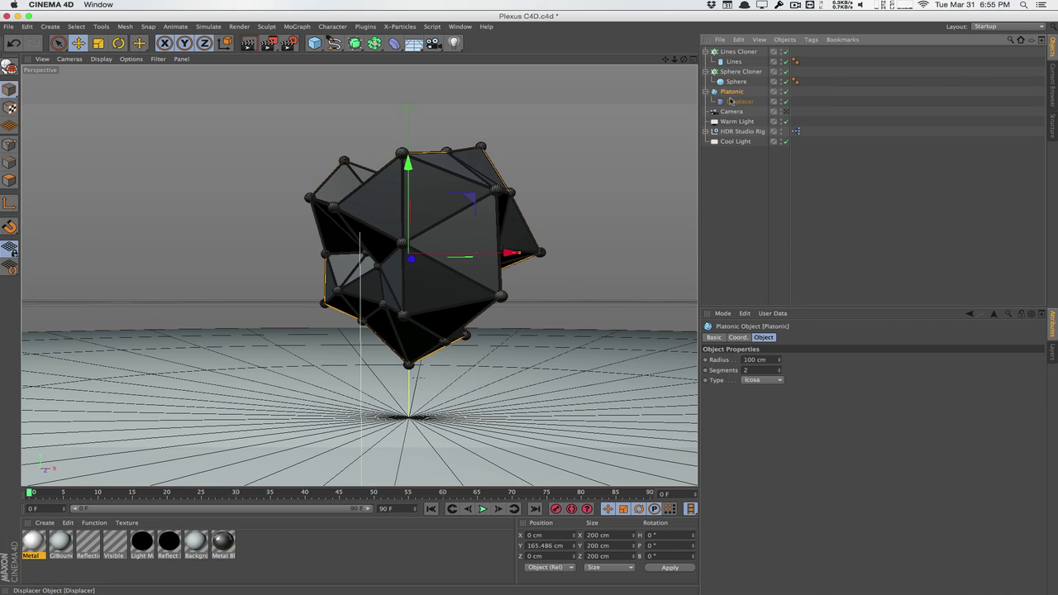
left_click(738, 101)
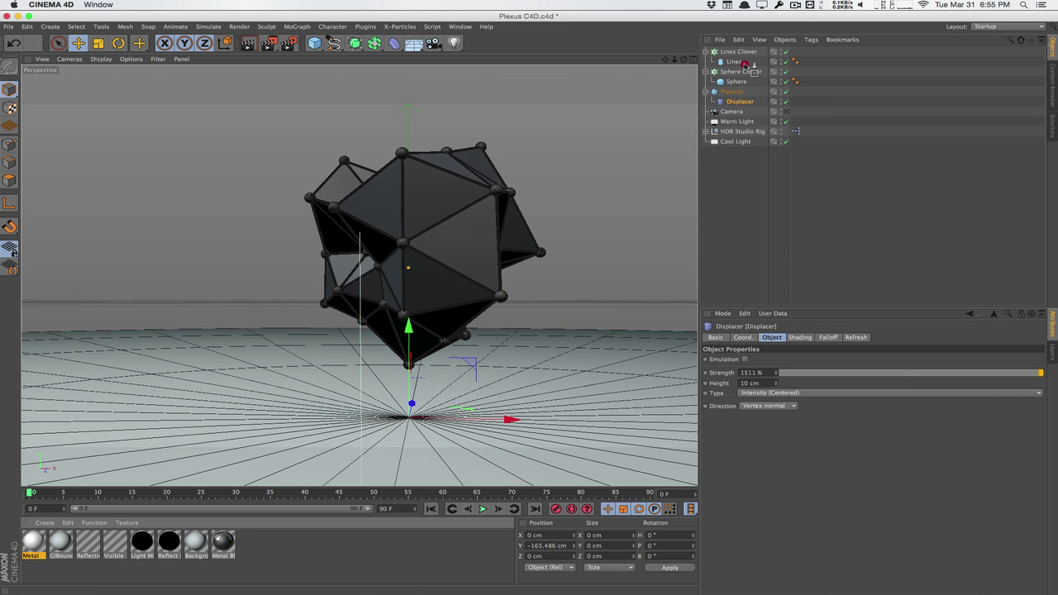
- Apply Metal to the Sphere Cloner and Metal Black to the Lines Cloner, then render
left_click_drag(745, 64, 746, 72)
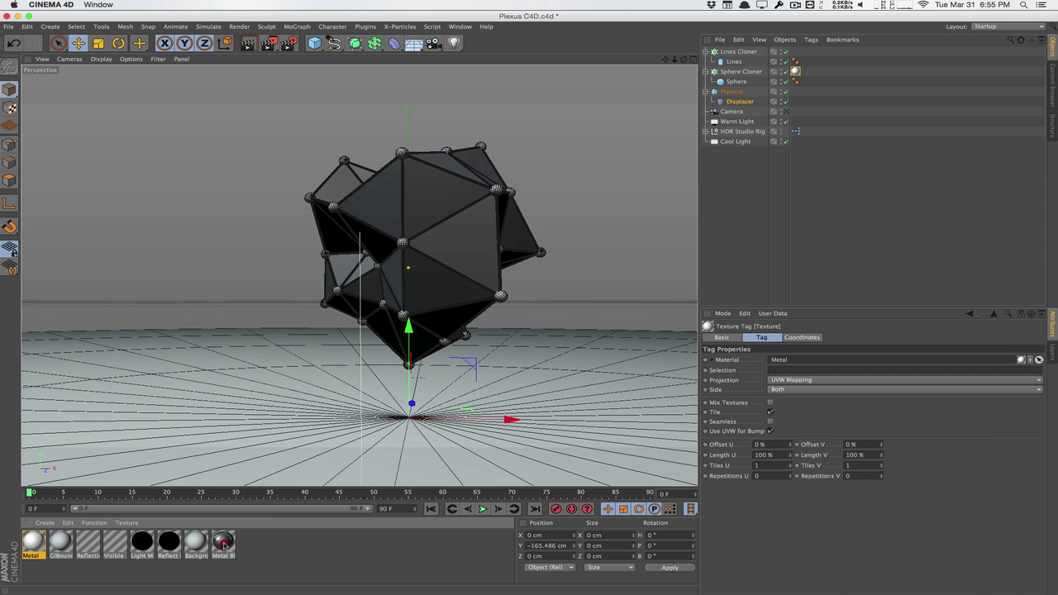
left_click_drag(223, 543, 738, 91)
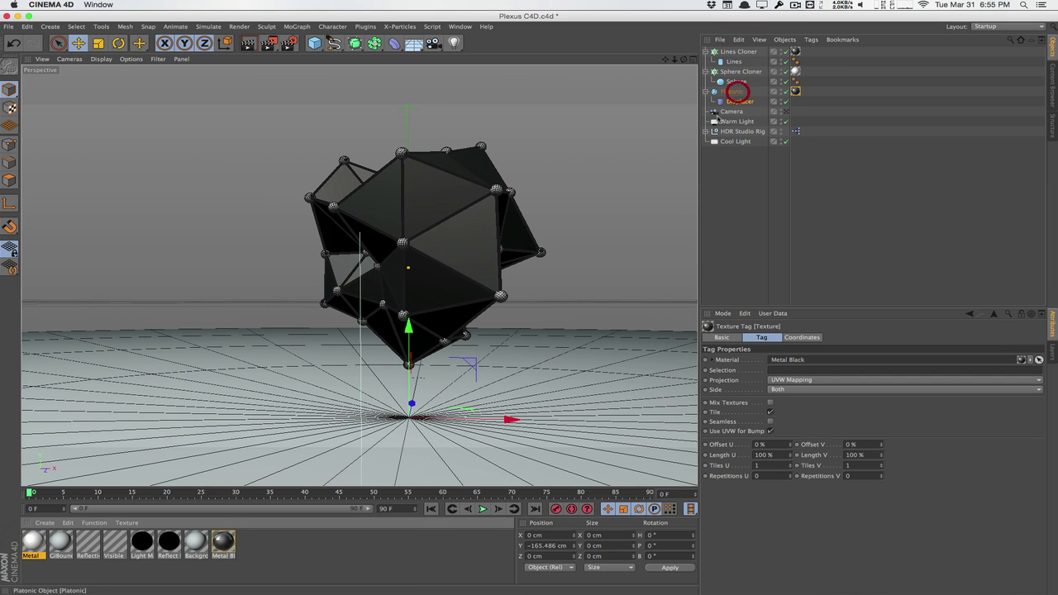
left_click(248, 43)
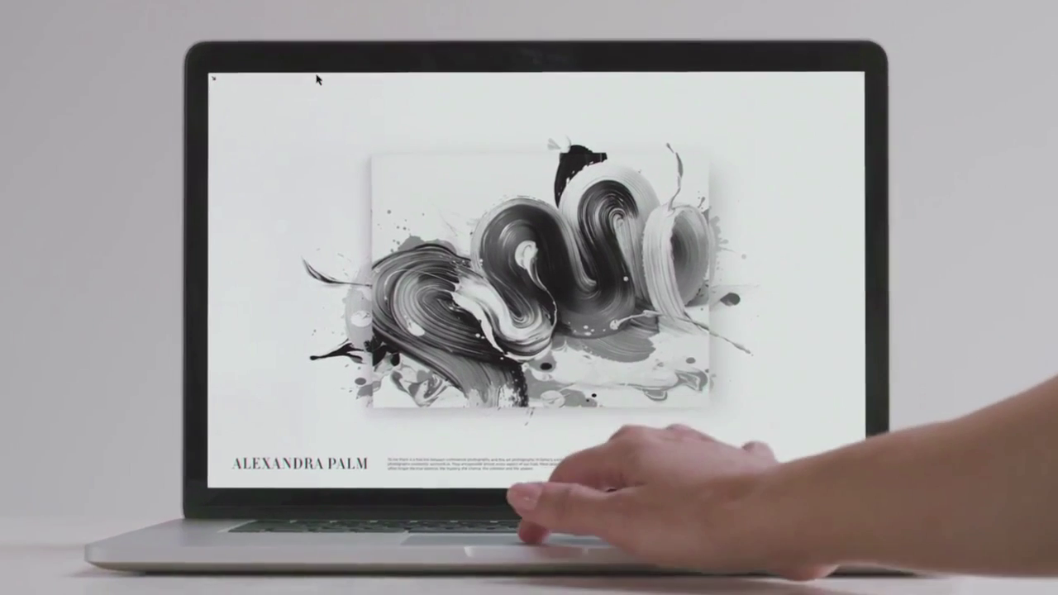
left_click(188, 64)
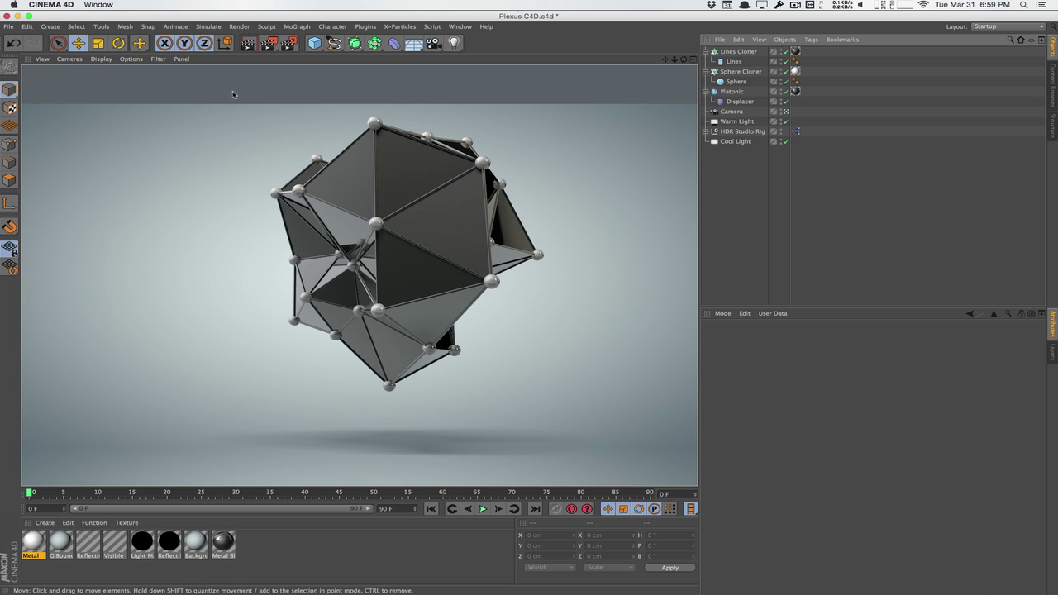
- Dismiss the MoGraph Effector menu without adding anything and switch to Google Chrome
left_click(314, 27)
mouse_move(297, 26)
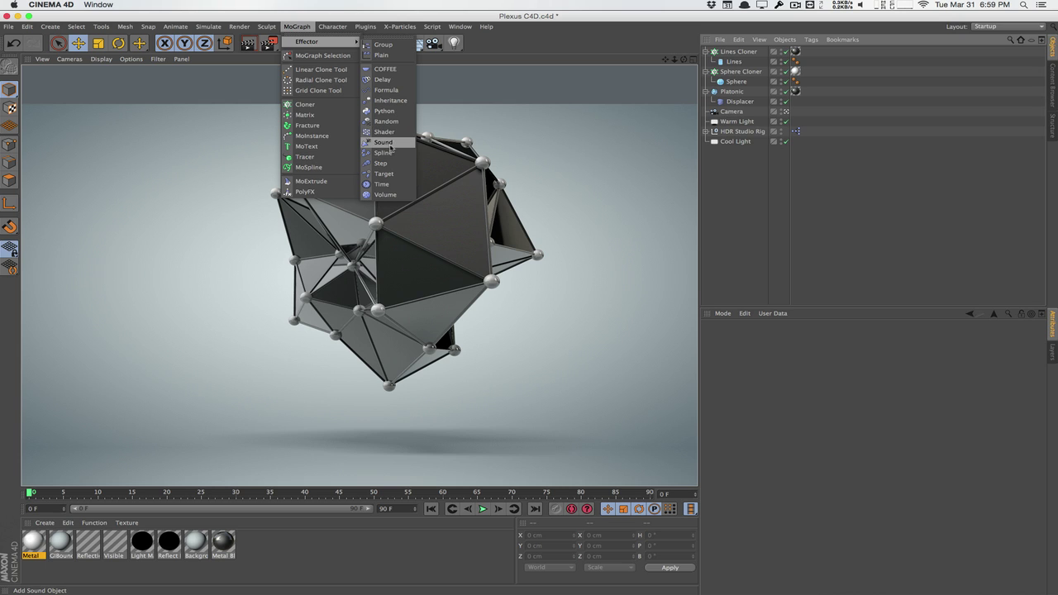
left_click(943, 183)
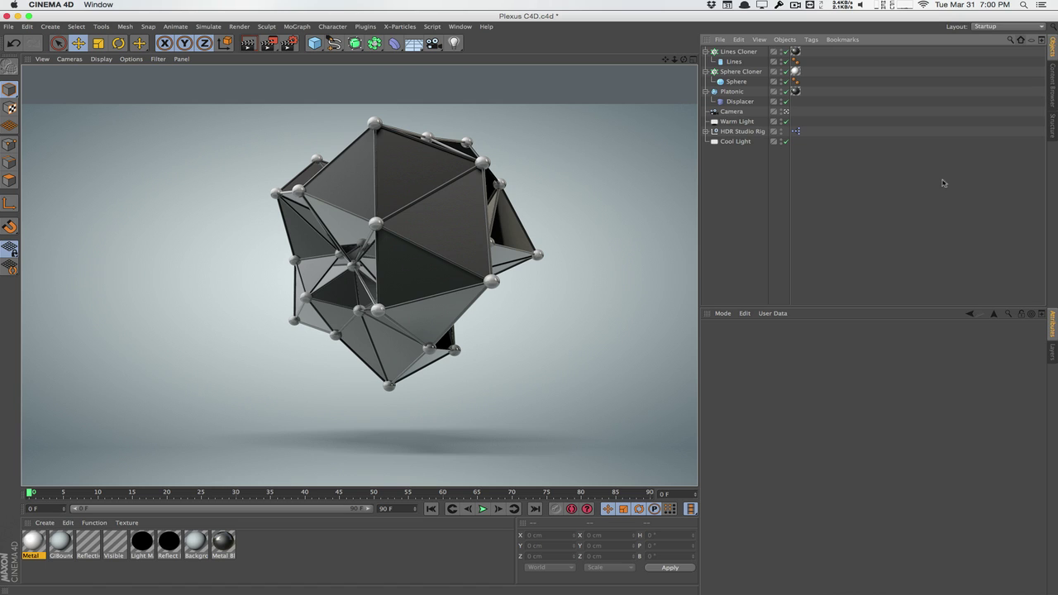
key("super+Tab")
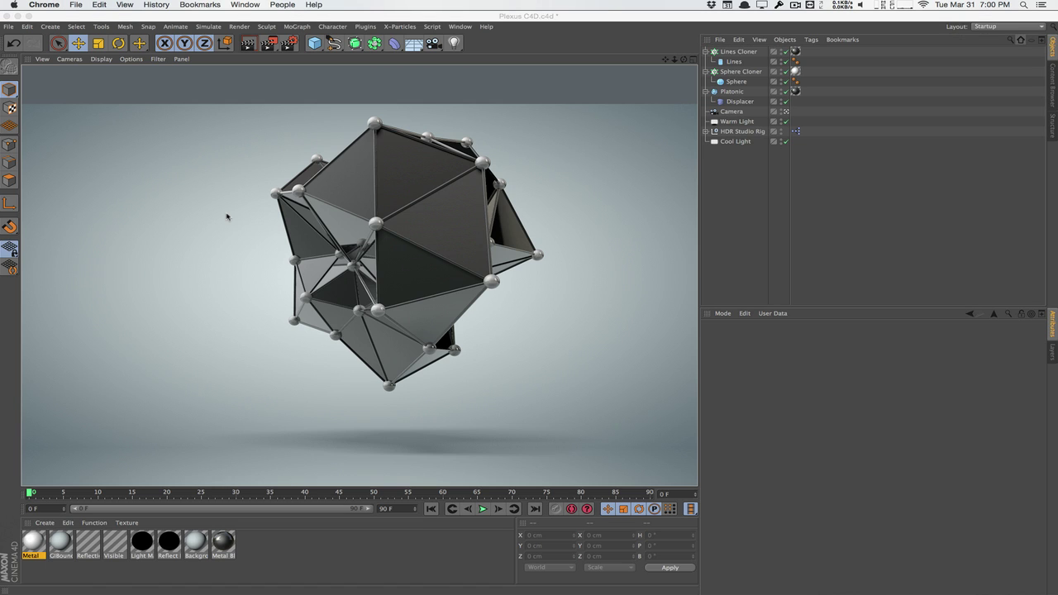